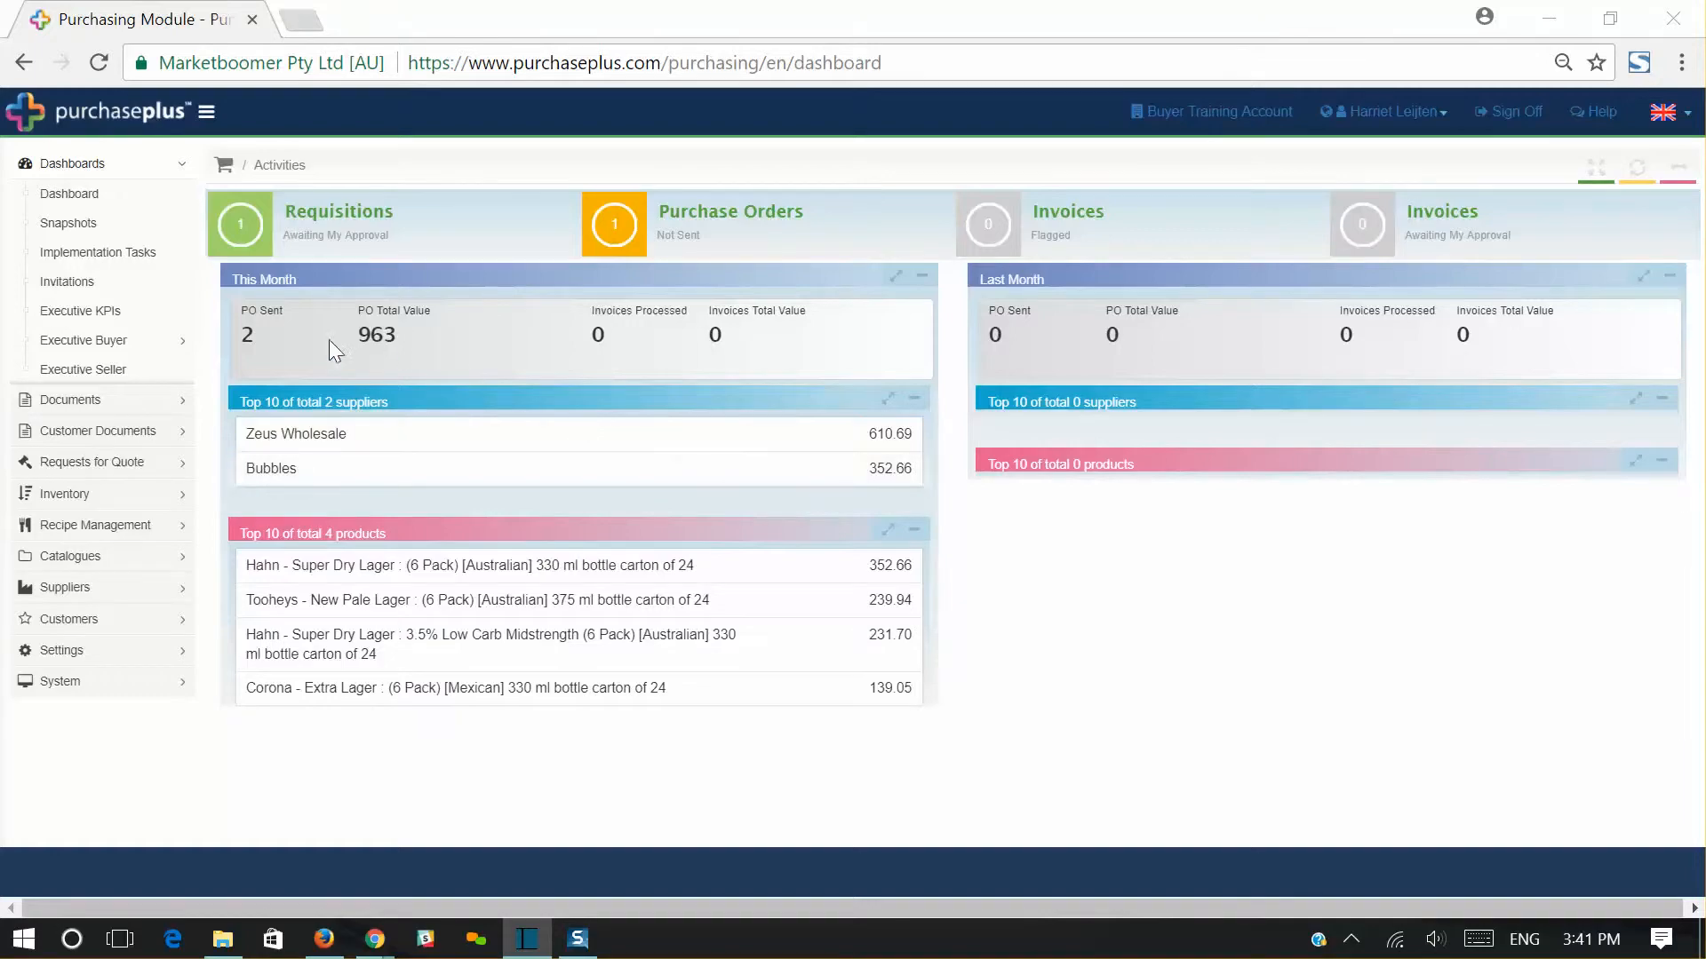
# Start a new requisition using products from My Suppliers, with Chaplin Liquor as the list.
pyautogui.click(140, 399)
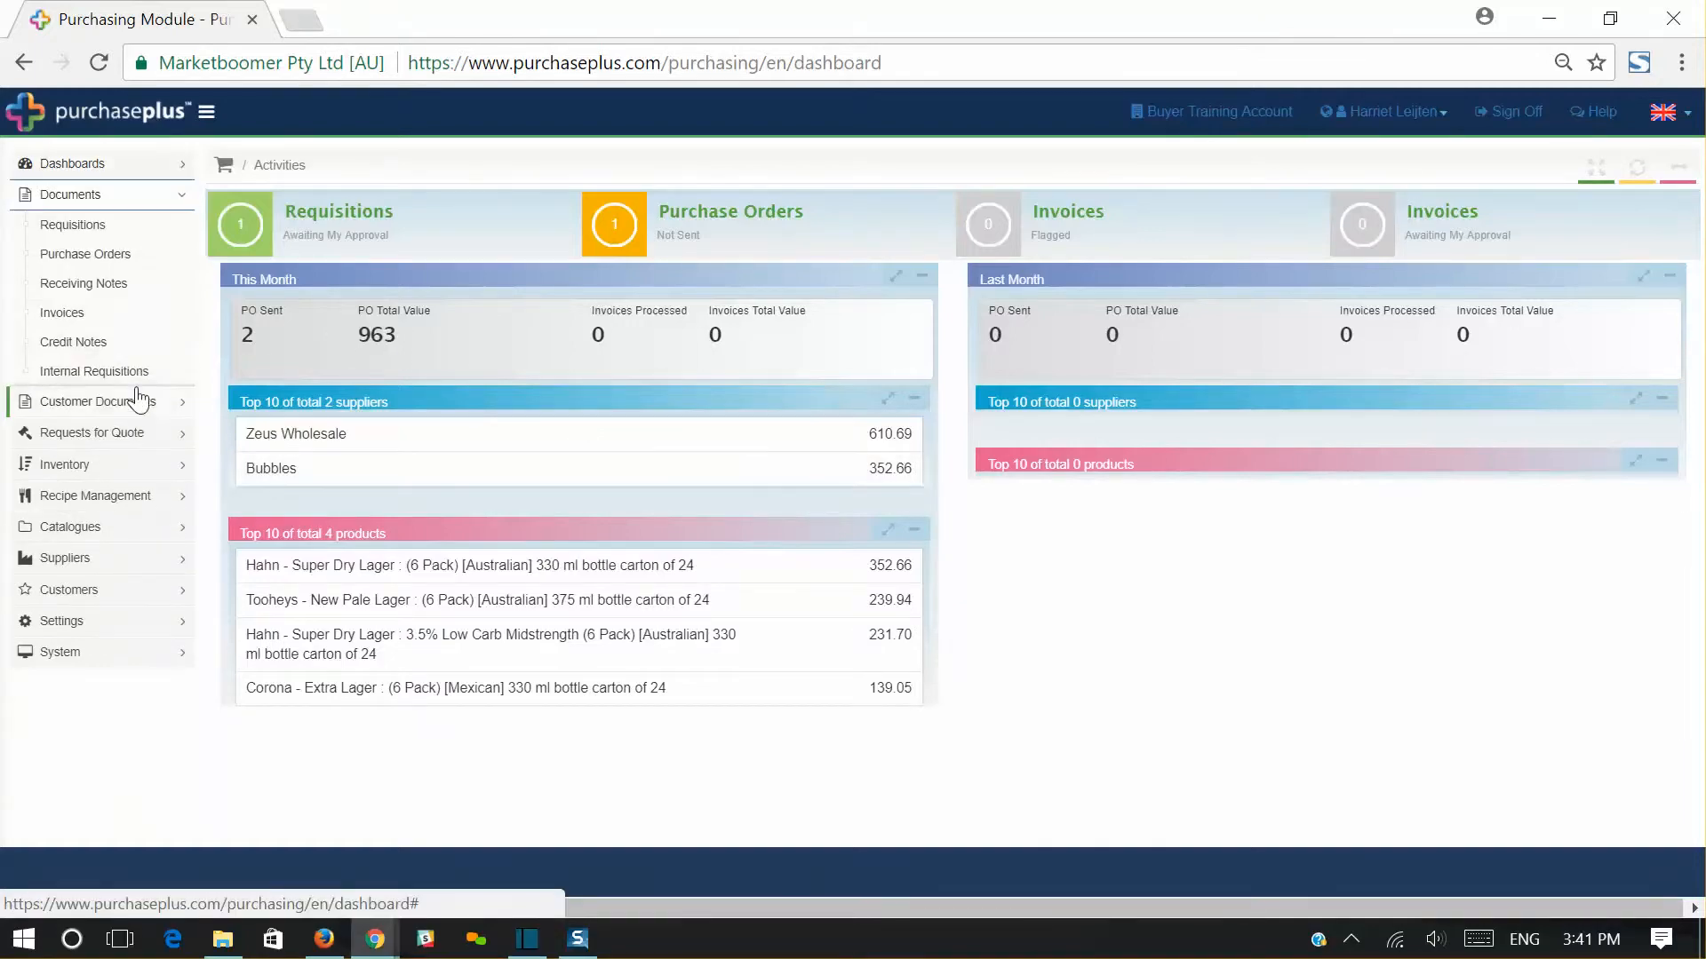
pyautogui.click(103, 228)
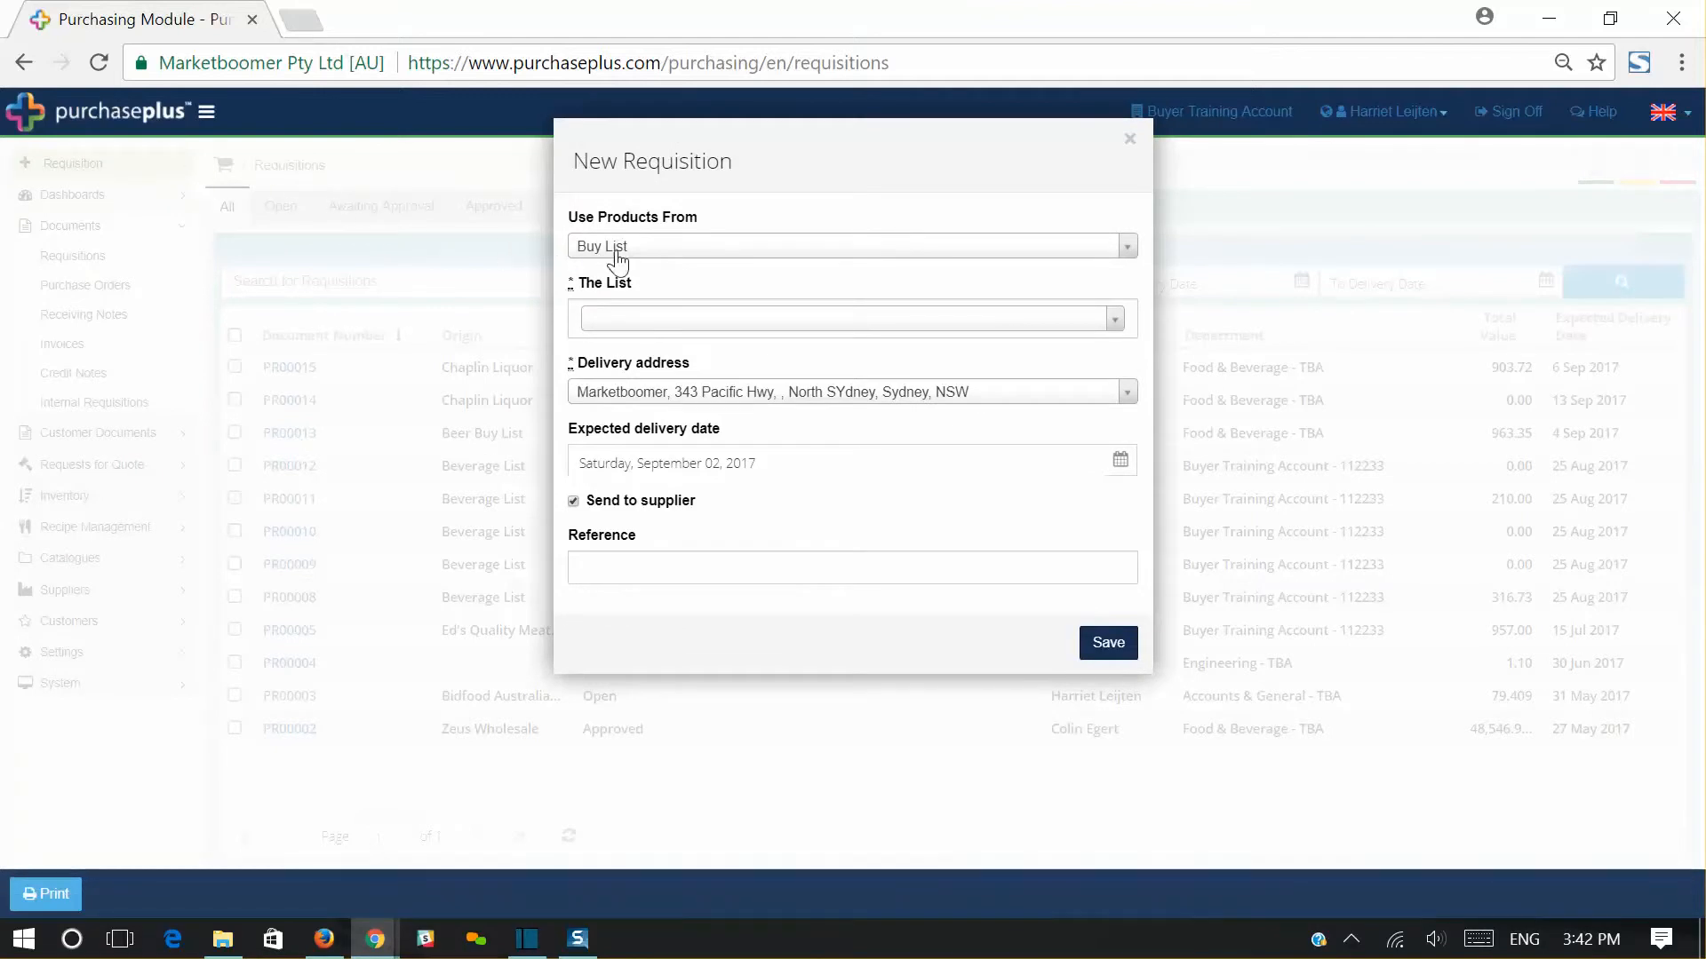
pyautogui.click(968, 256)
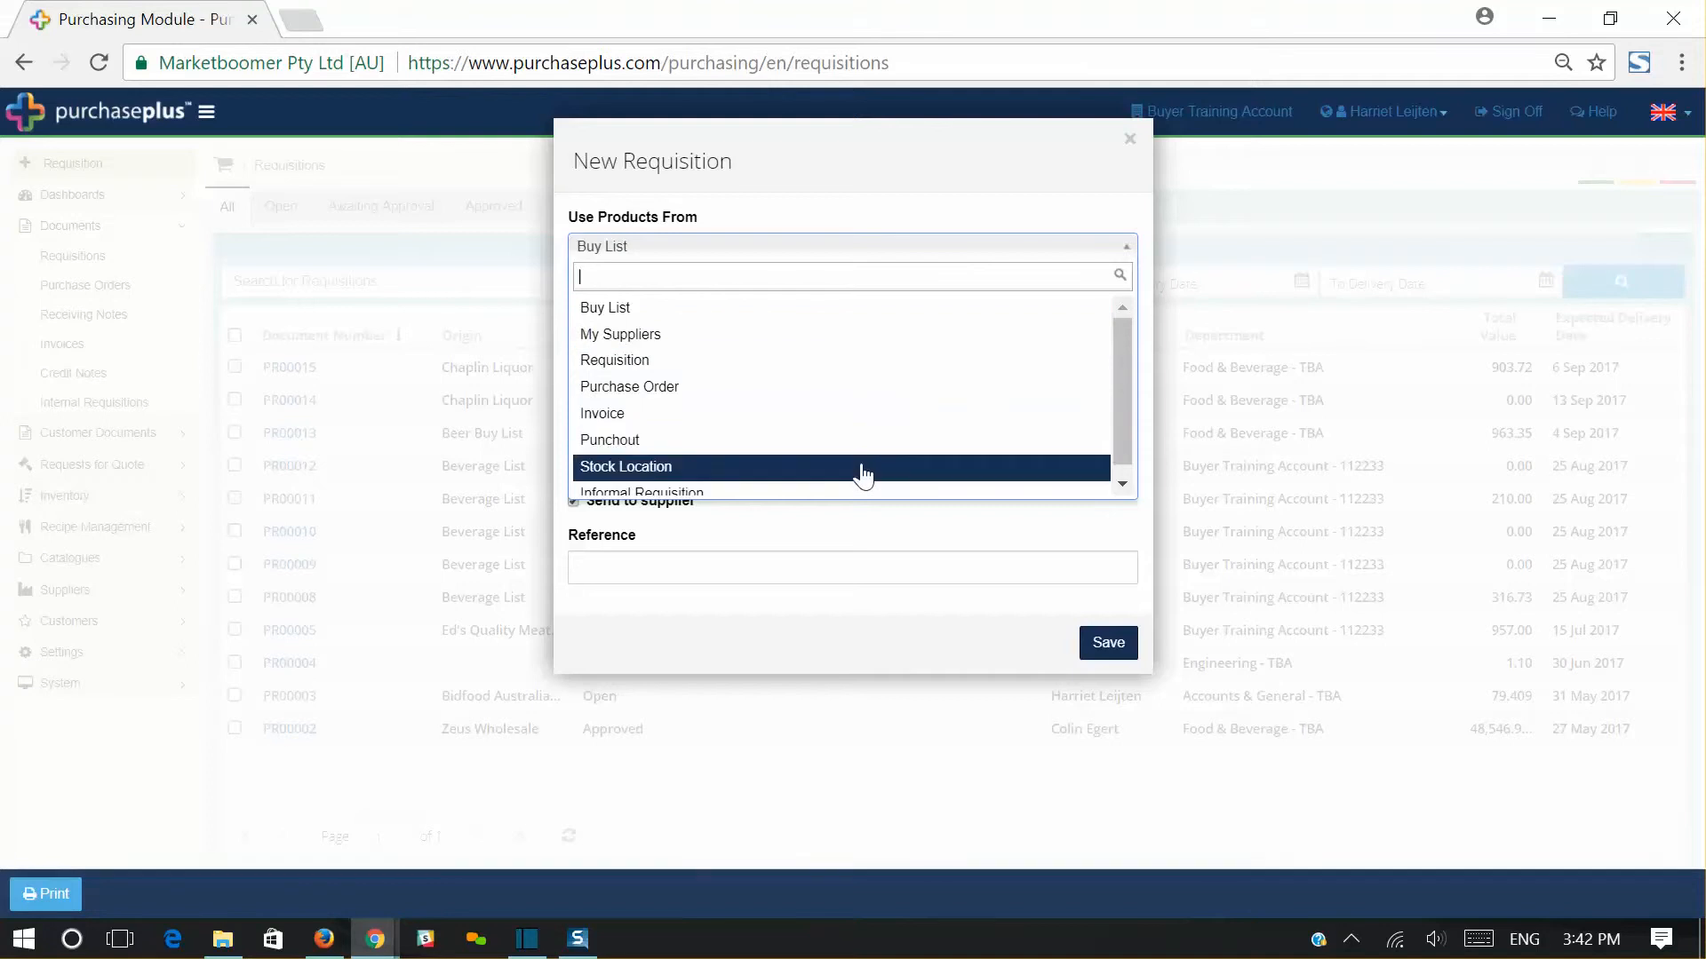
pyautogui.click(668, 323)
pyautogui.click(765, 319)
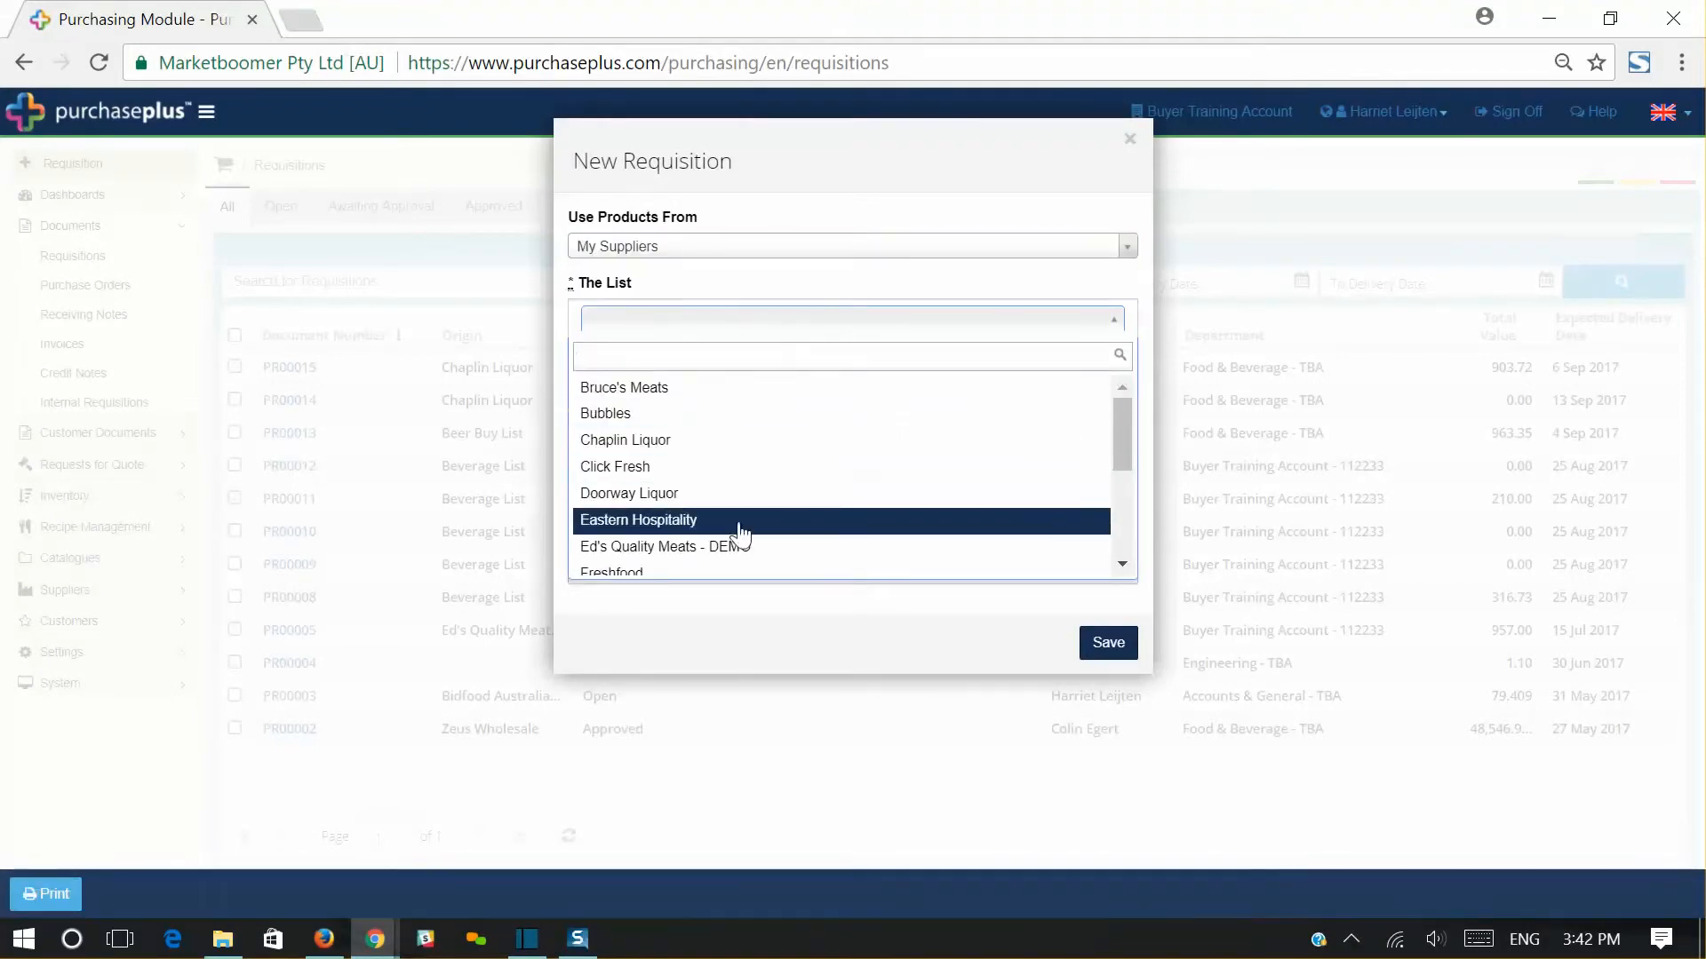
pyautogui.click(717, 441)
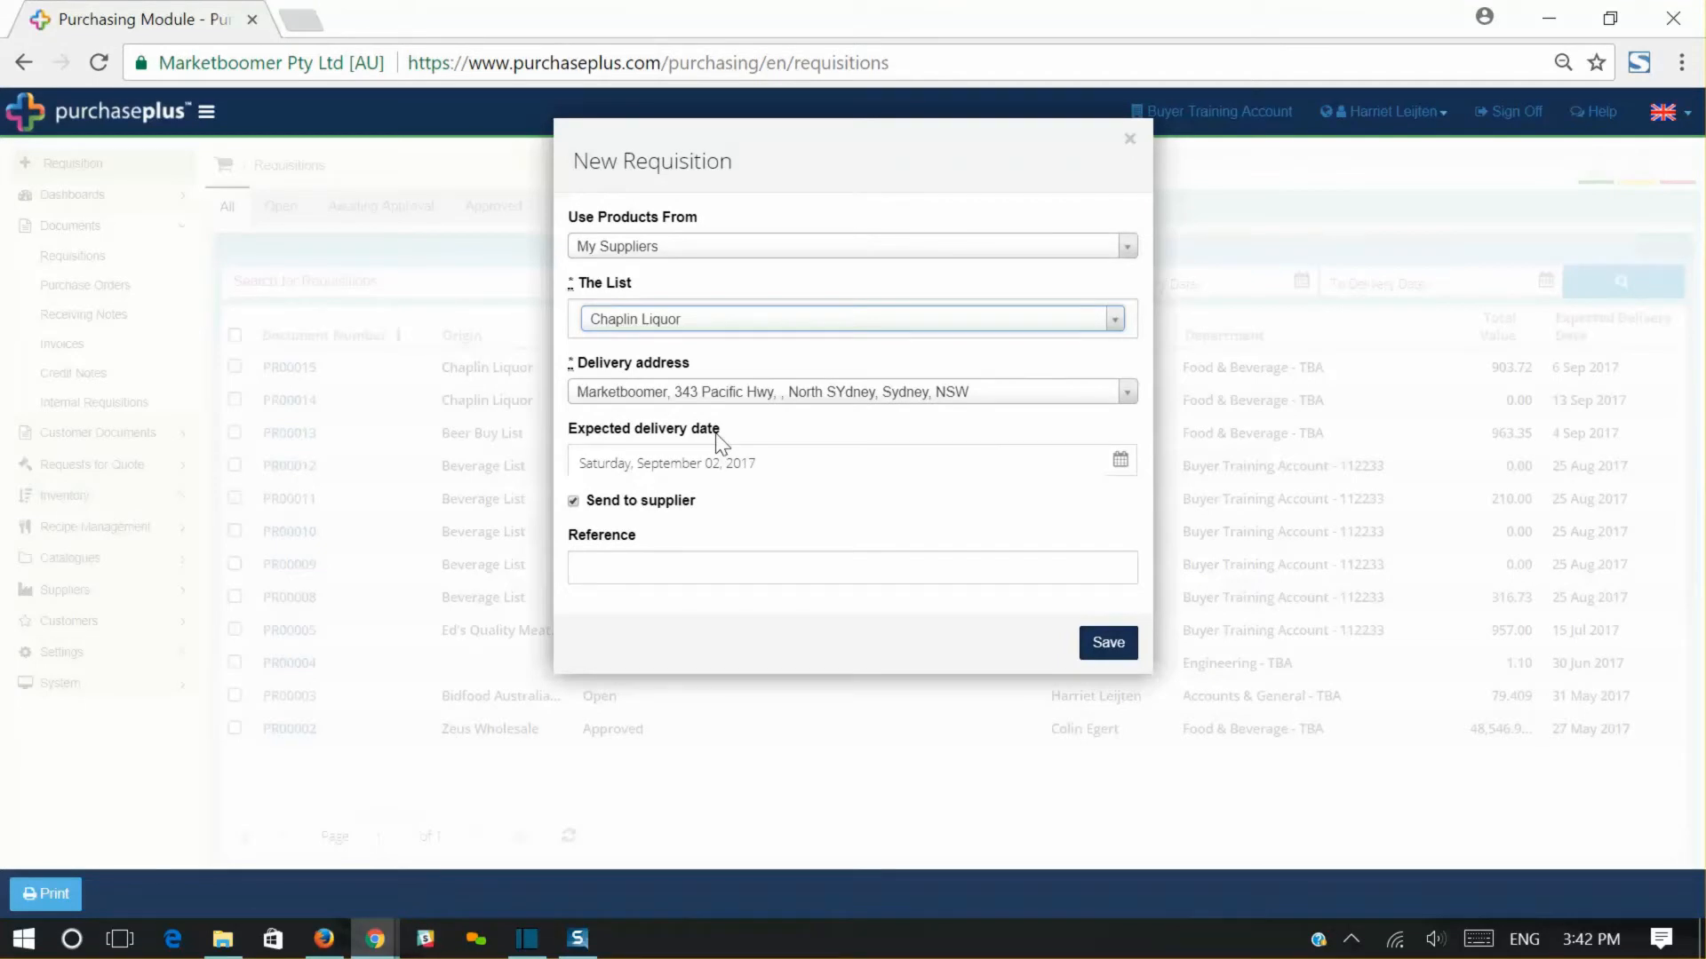
# Select the Marketboomer delivery address and set the expected delivery date to Thursday, September 14, 2017.
pyautogui.click(700, 396)
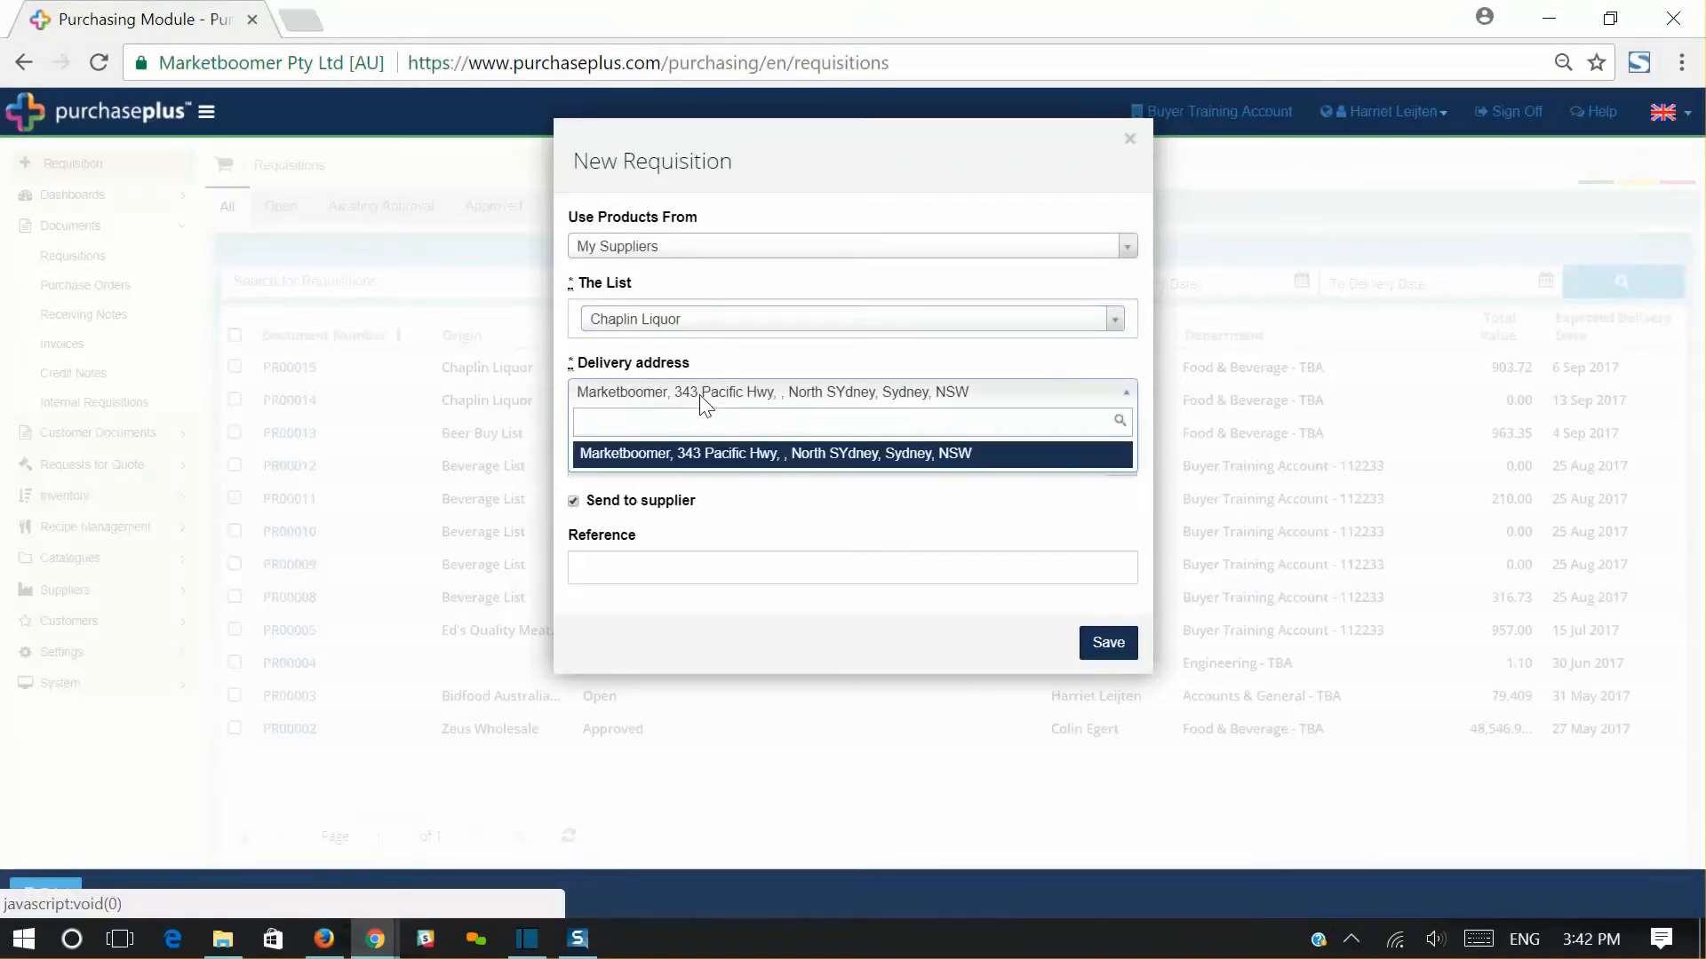
pyautogui.click(720, 455)
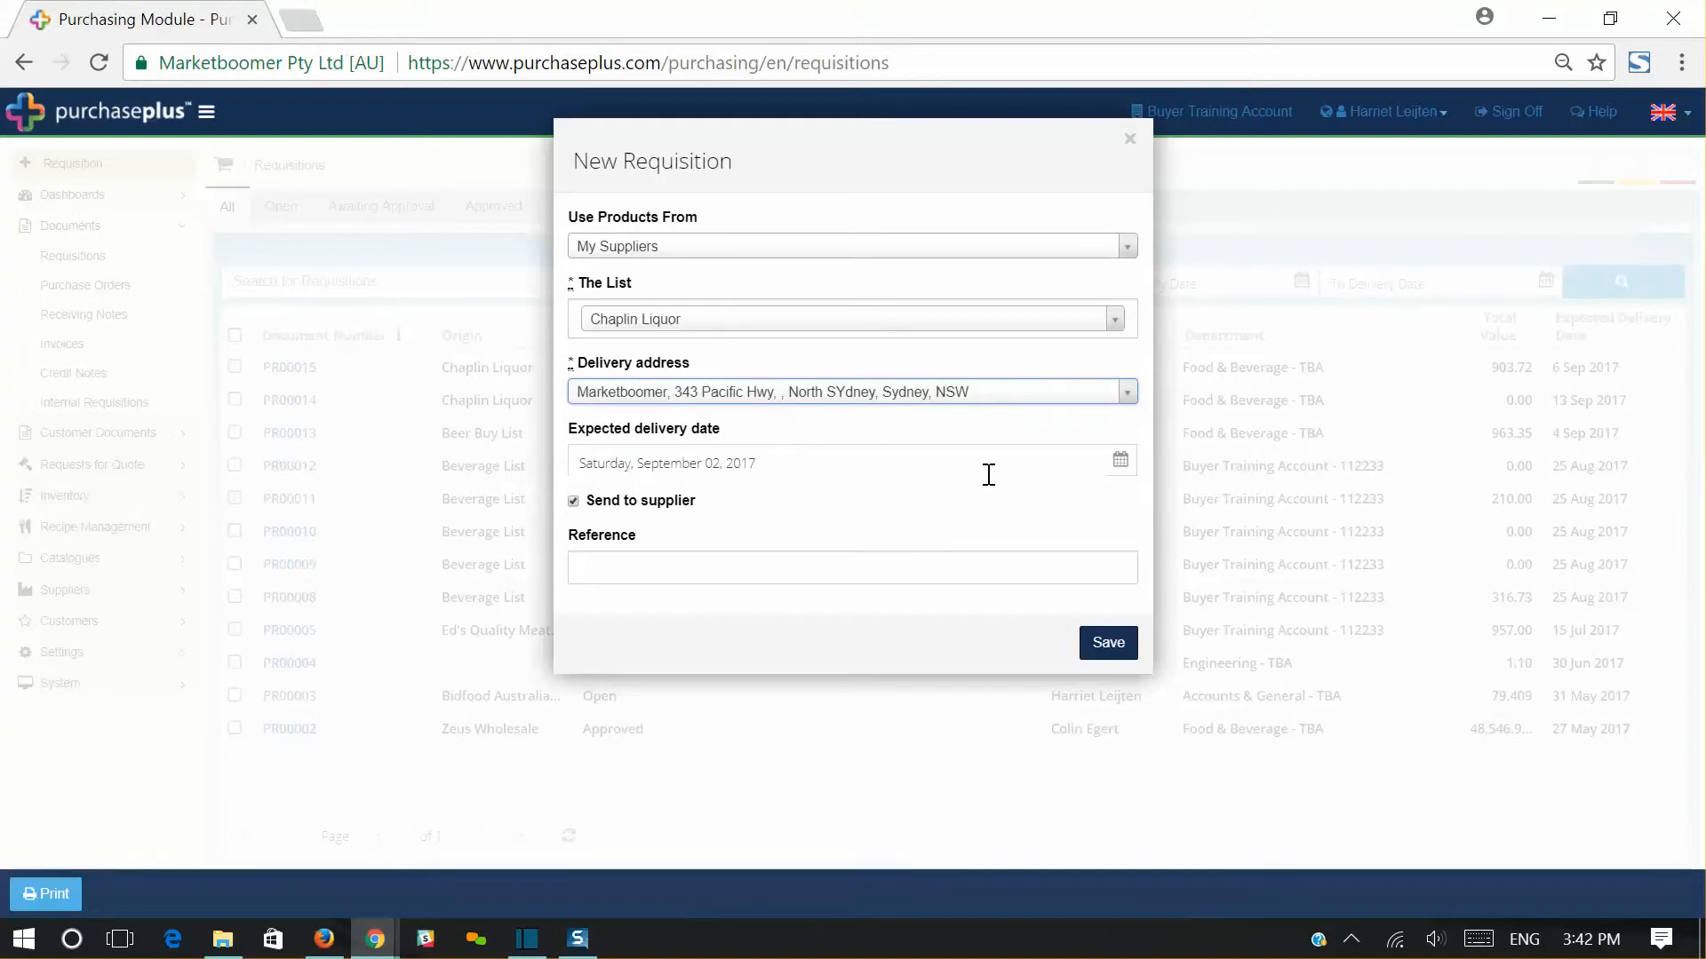
pyautogui.click(1117, 461)
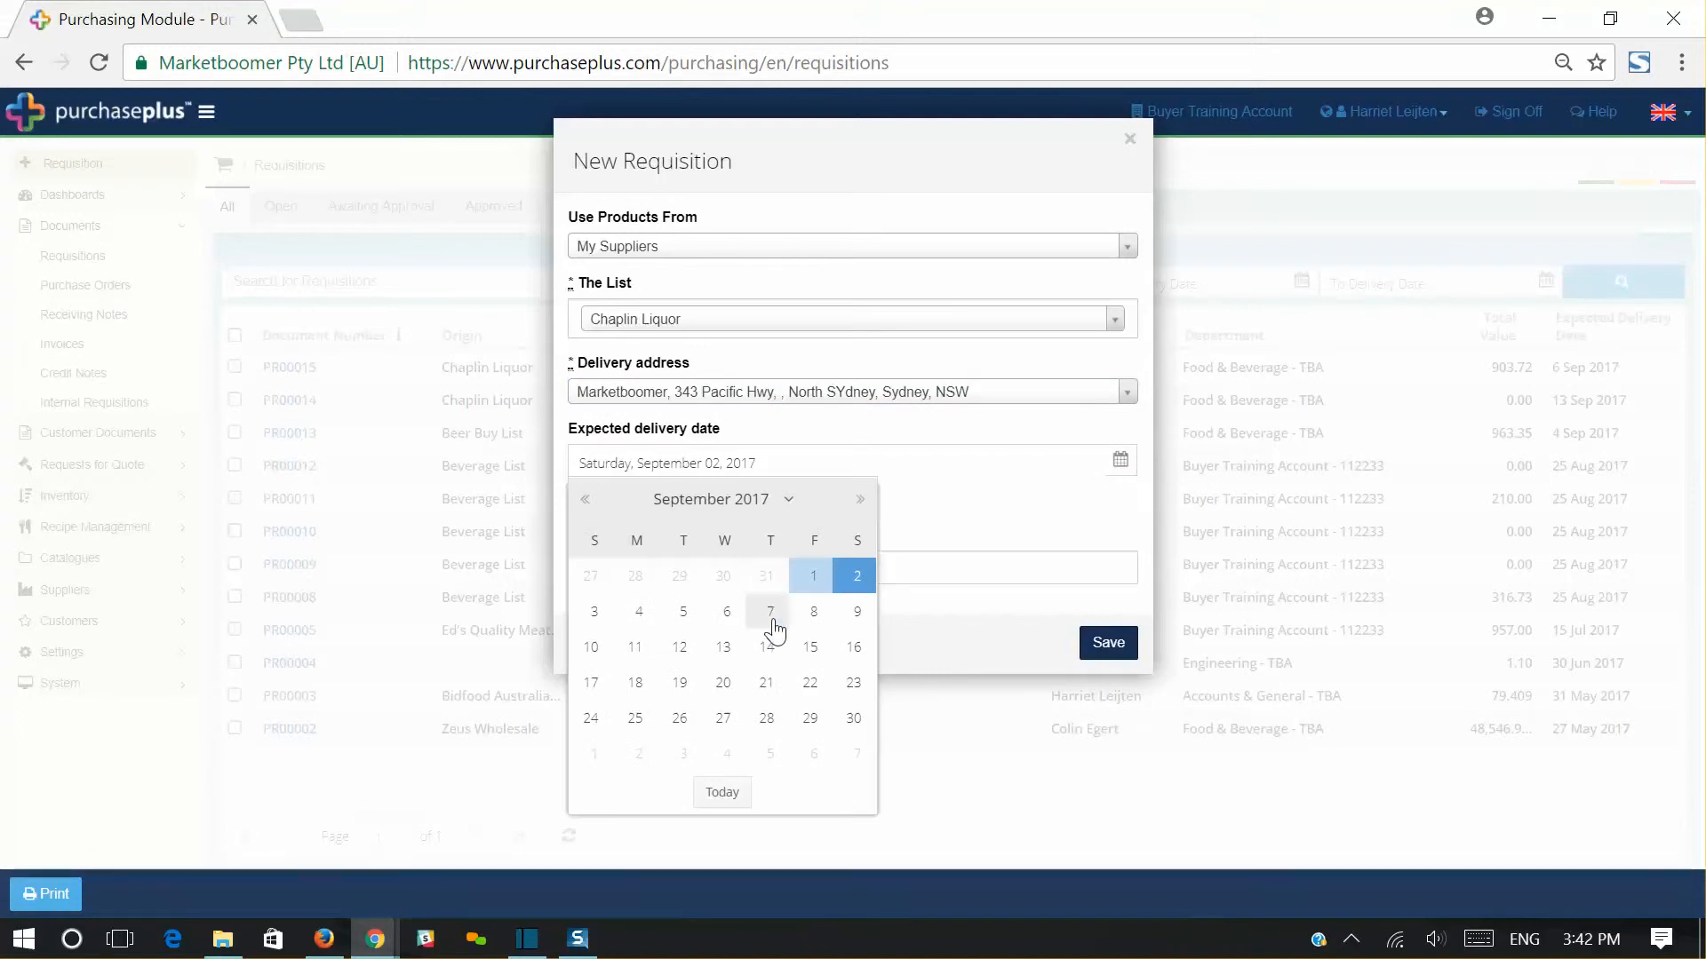
pyautogui.click(765, 646)
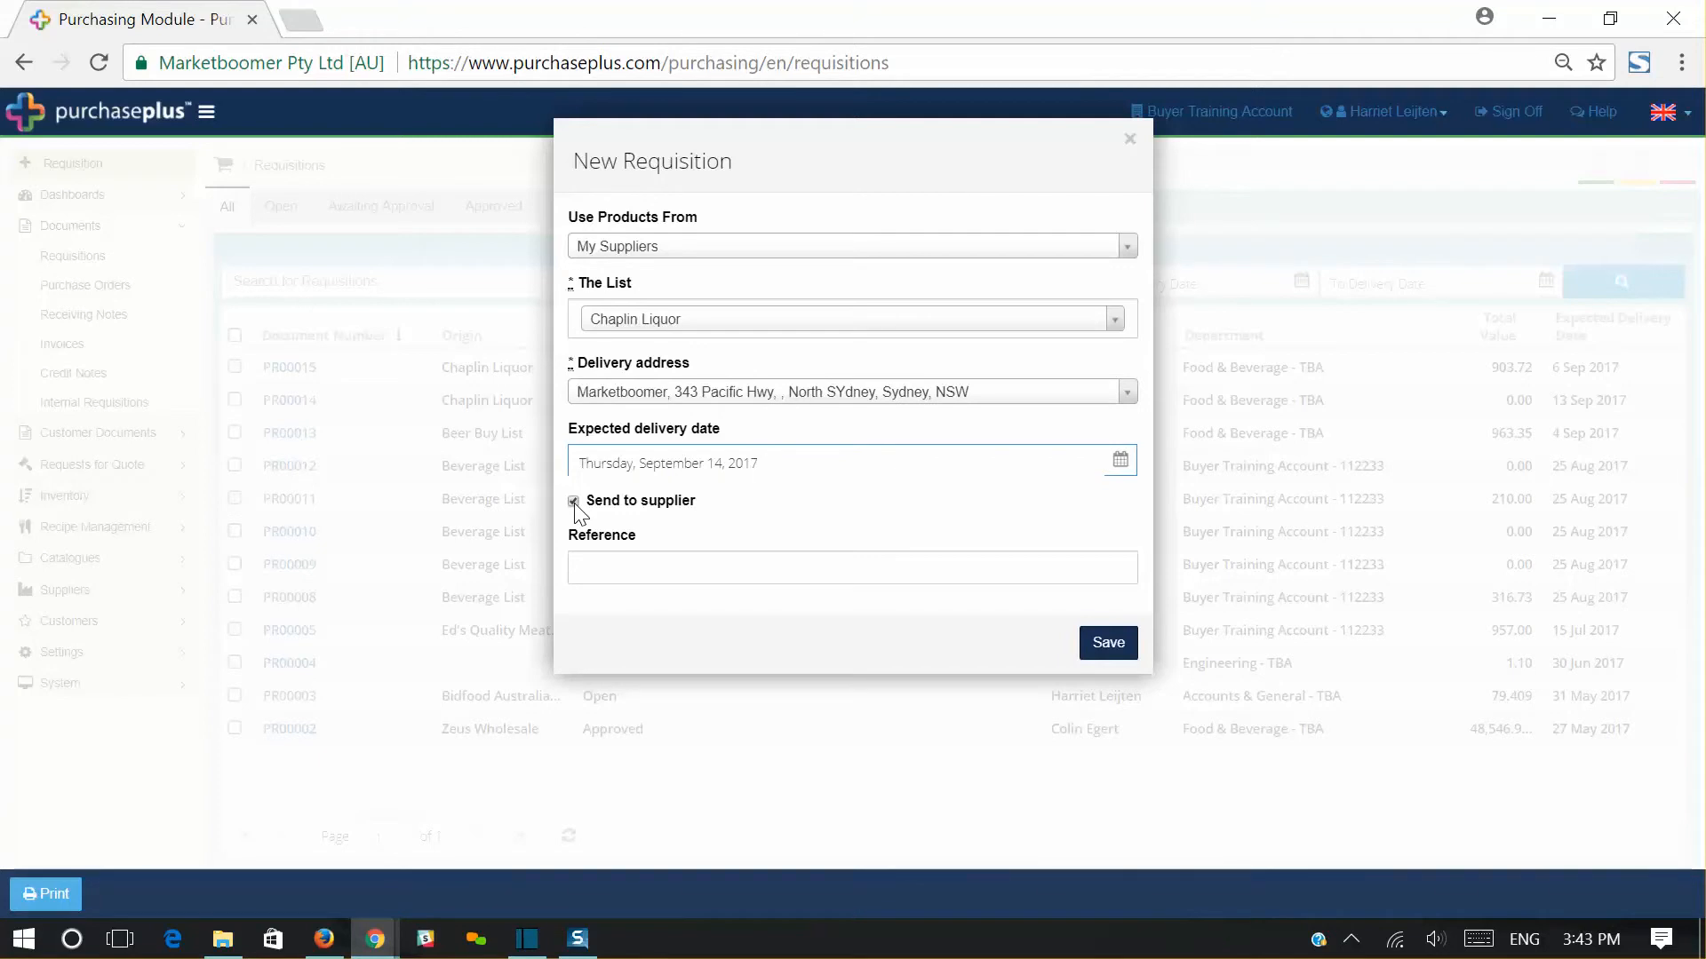
# Enter "Demo My Supplier Requisition" as the reference and save the new requisition.
pyautogui.click(623, 562)
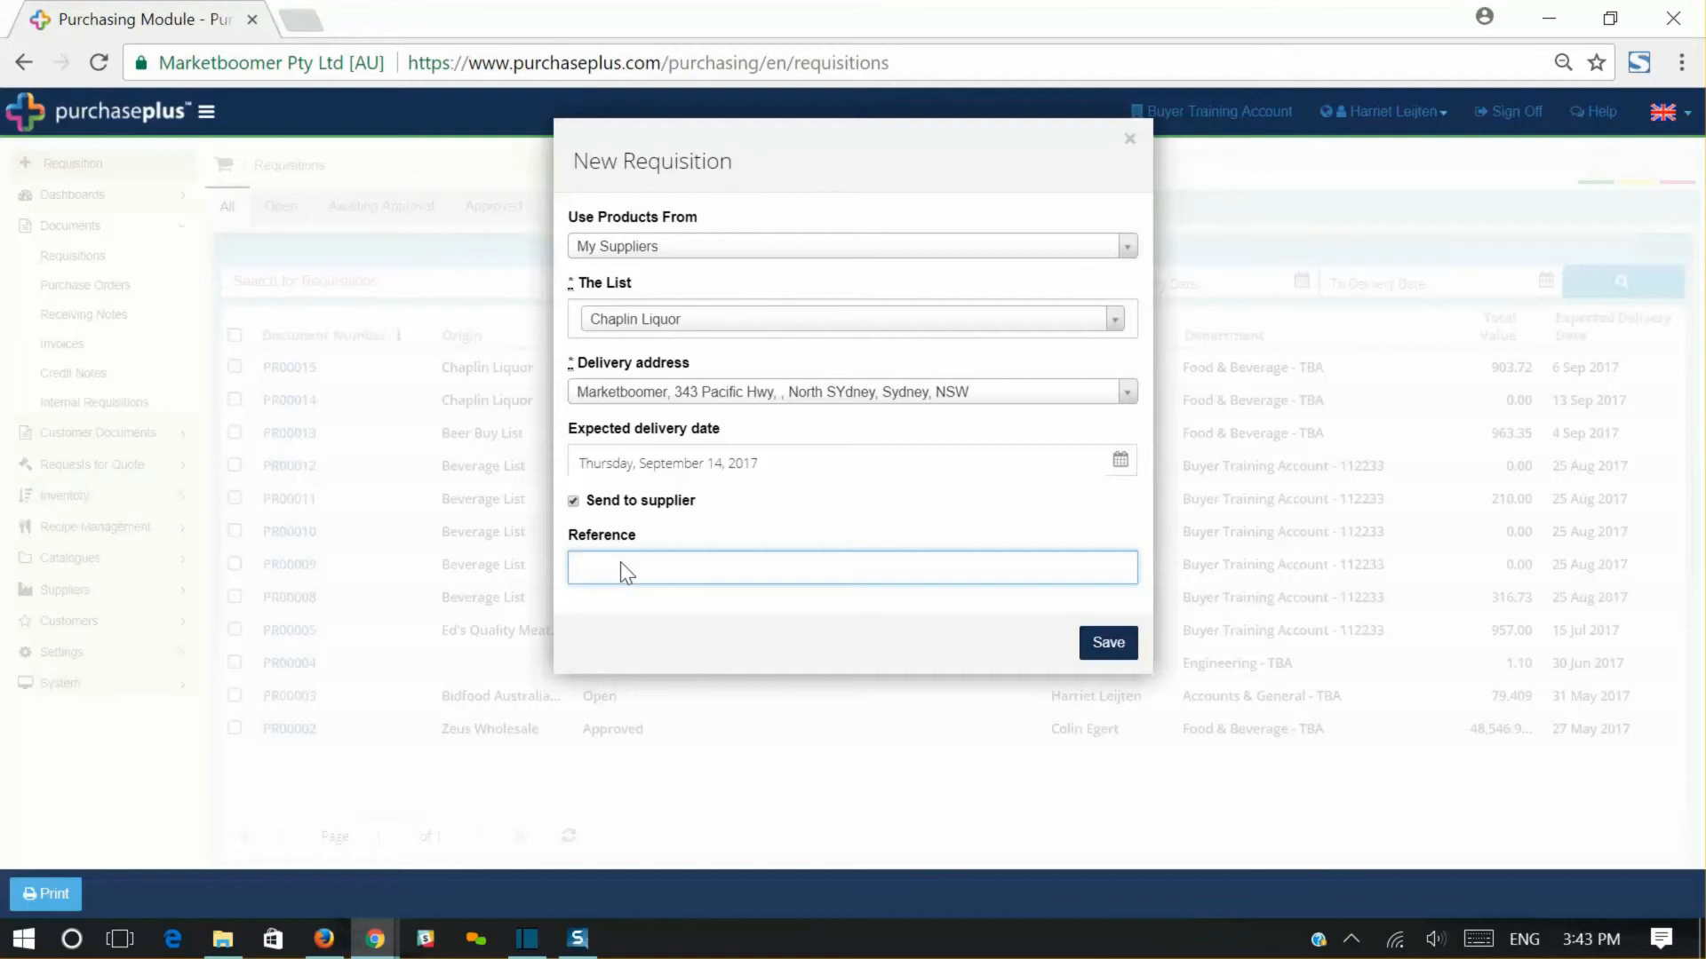
pyautogui.write('DEMO')
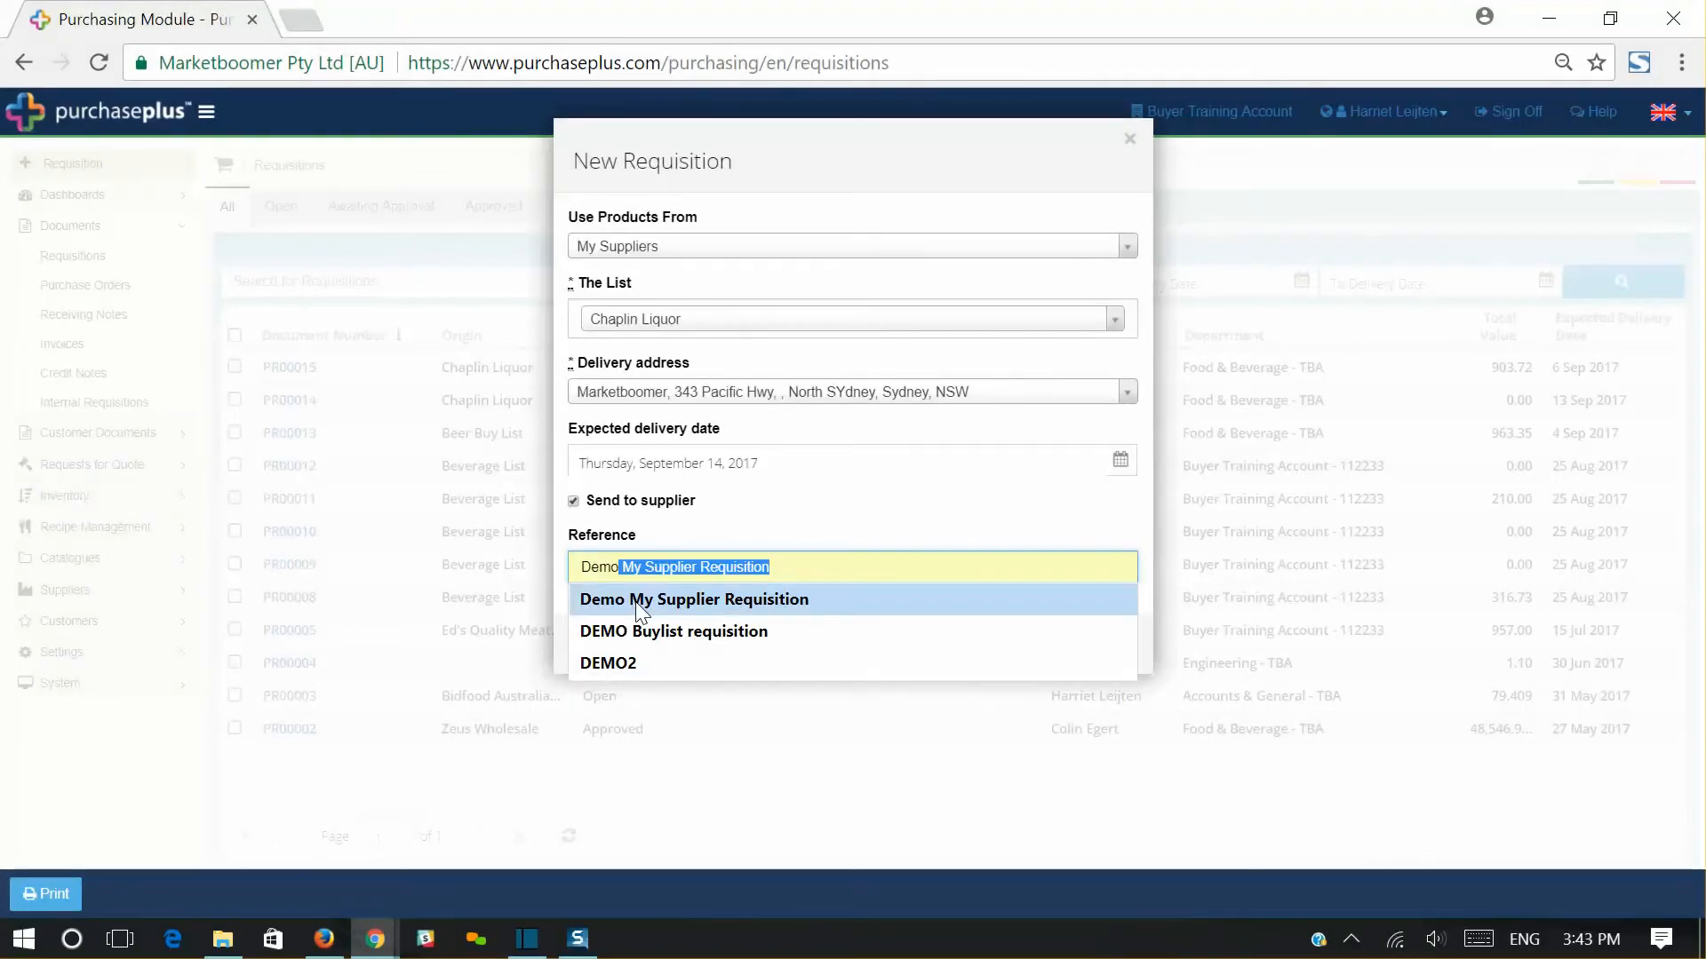
pyautogui.click(640, 600)
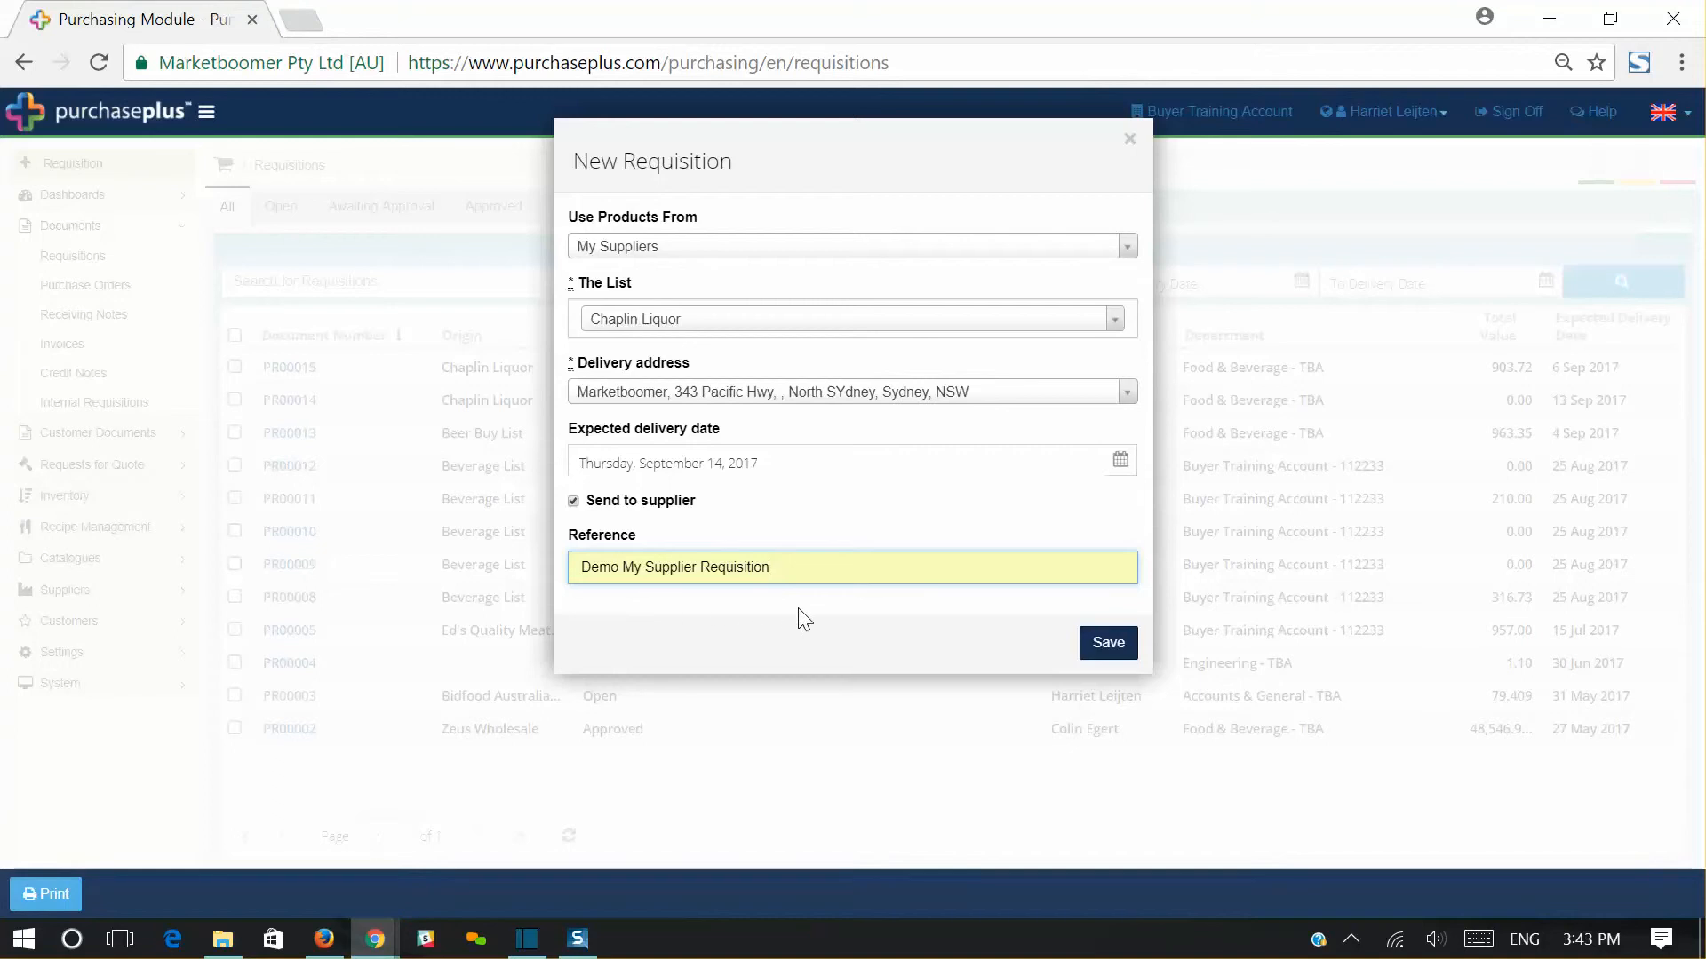
pyautogui.click(1106, 642)
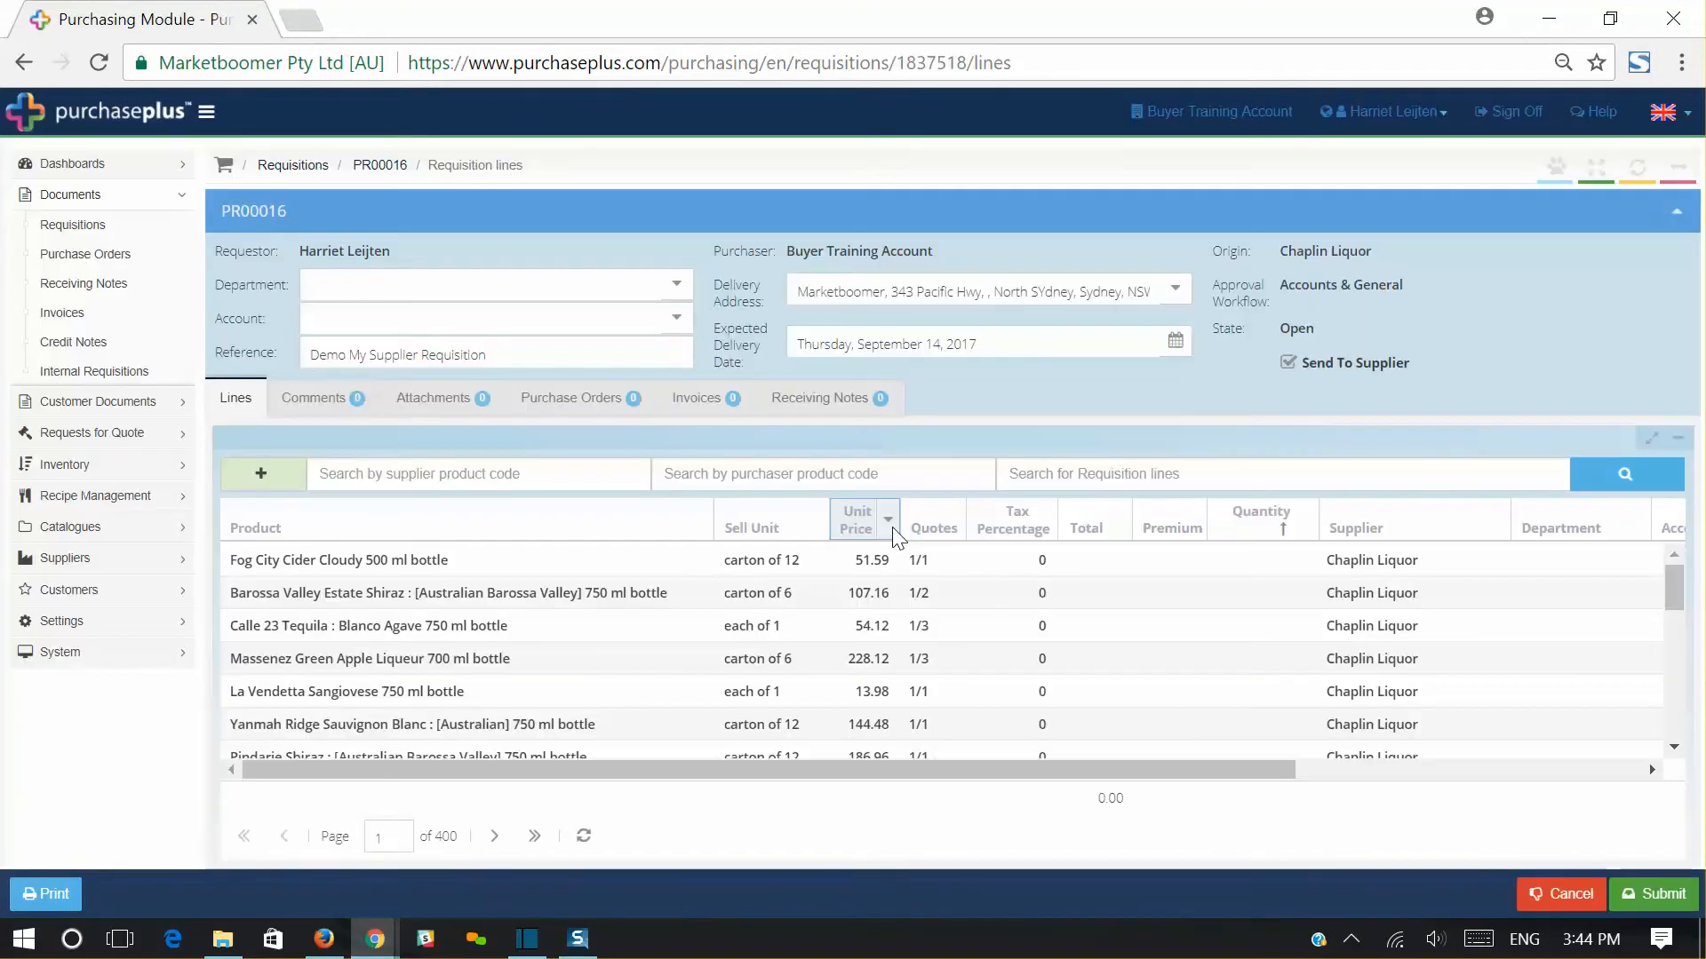
# Set the requisition's department to Food & Beverage → Buyer Training Account and its account to 00002 - Bar.
pyautogui.click(675, 291)
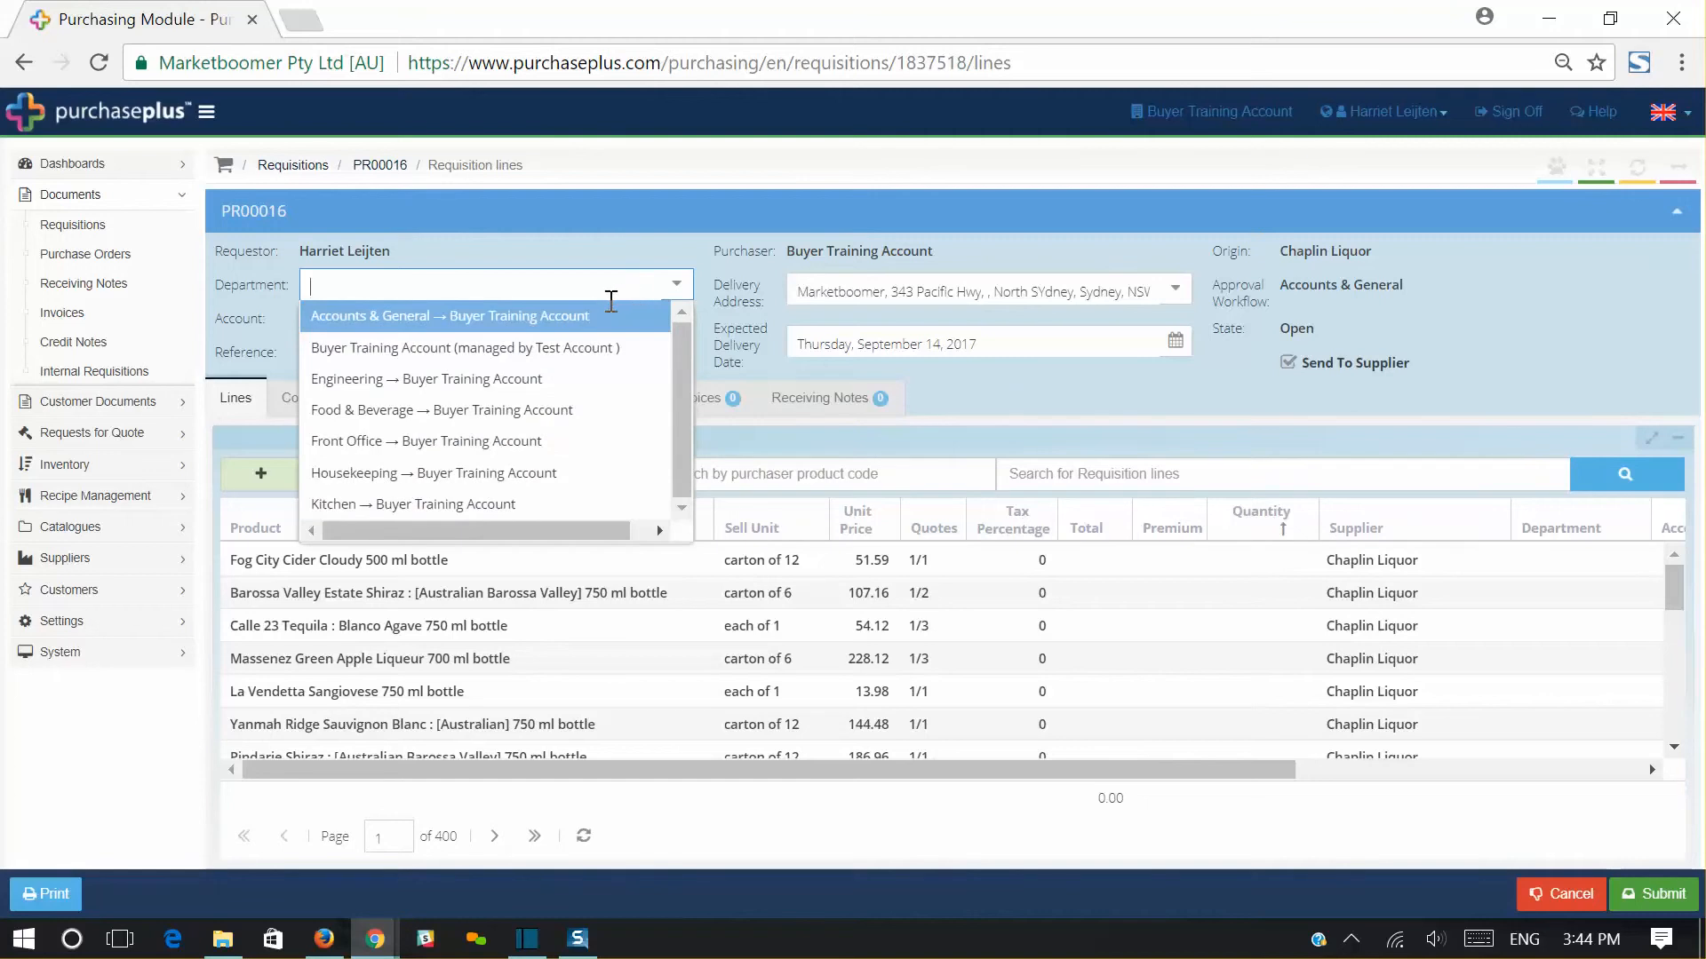
pyautogui.click(496, 412)
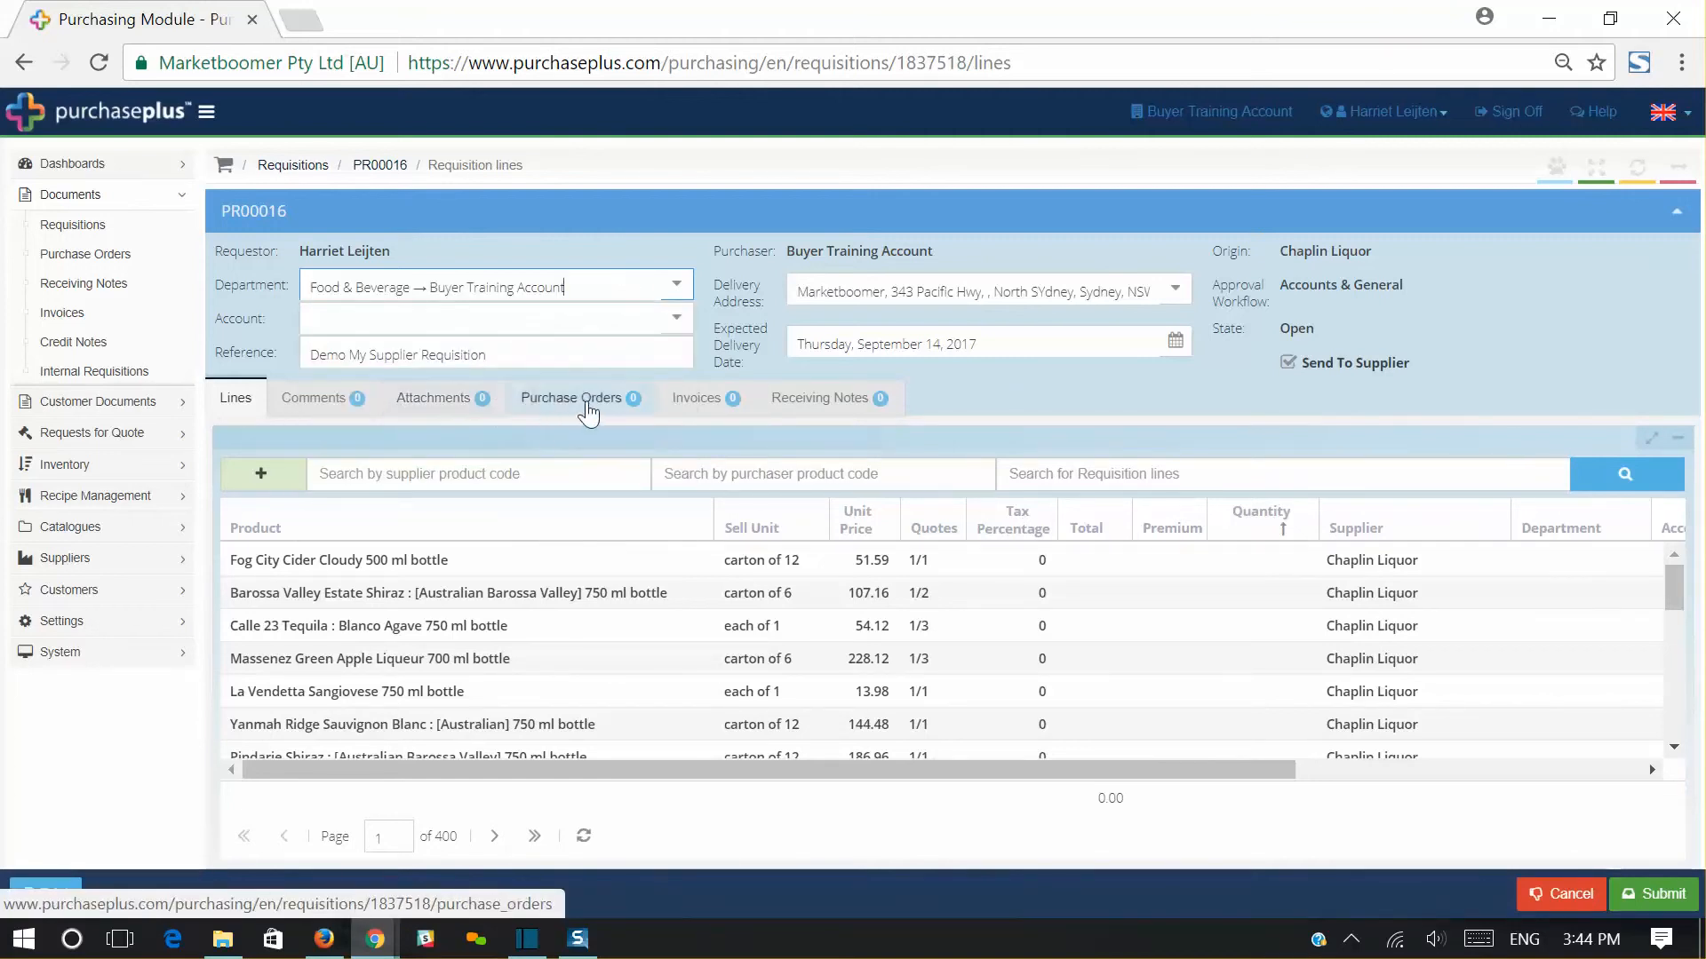
pyautogui.click(675, 331)
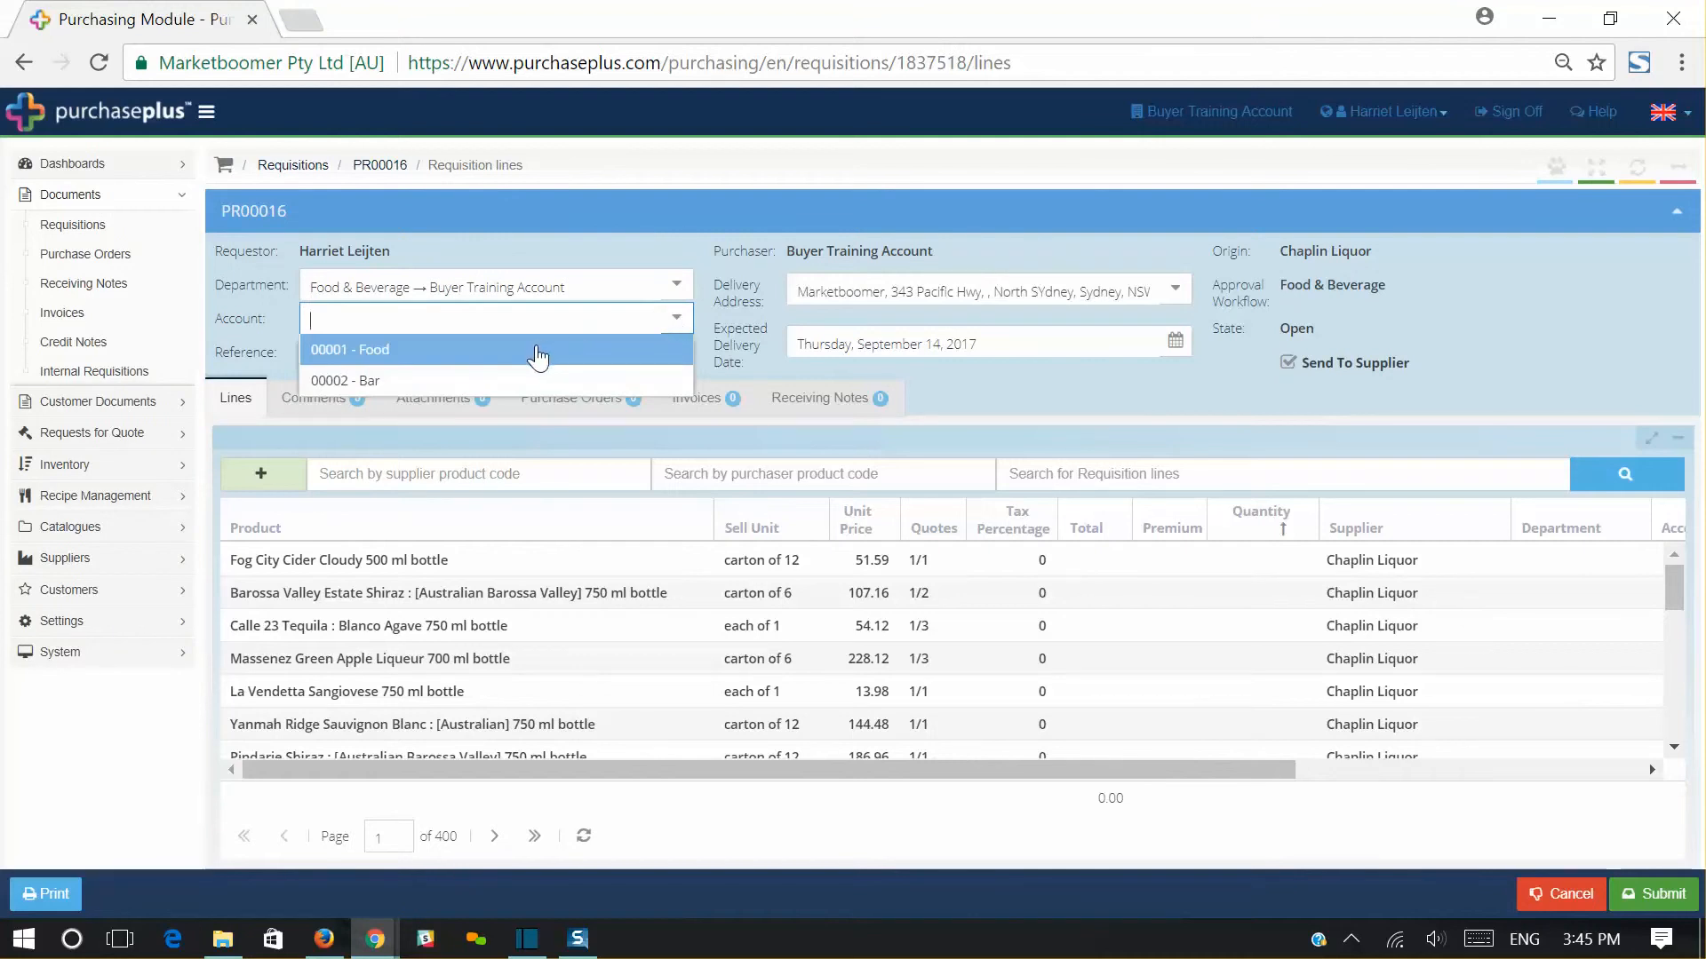
pyautogui.click(525, 380)
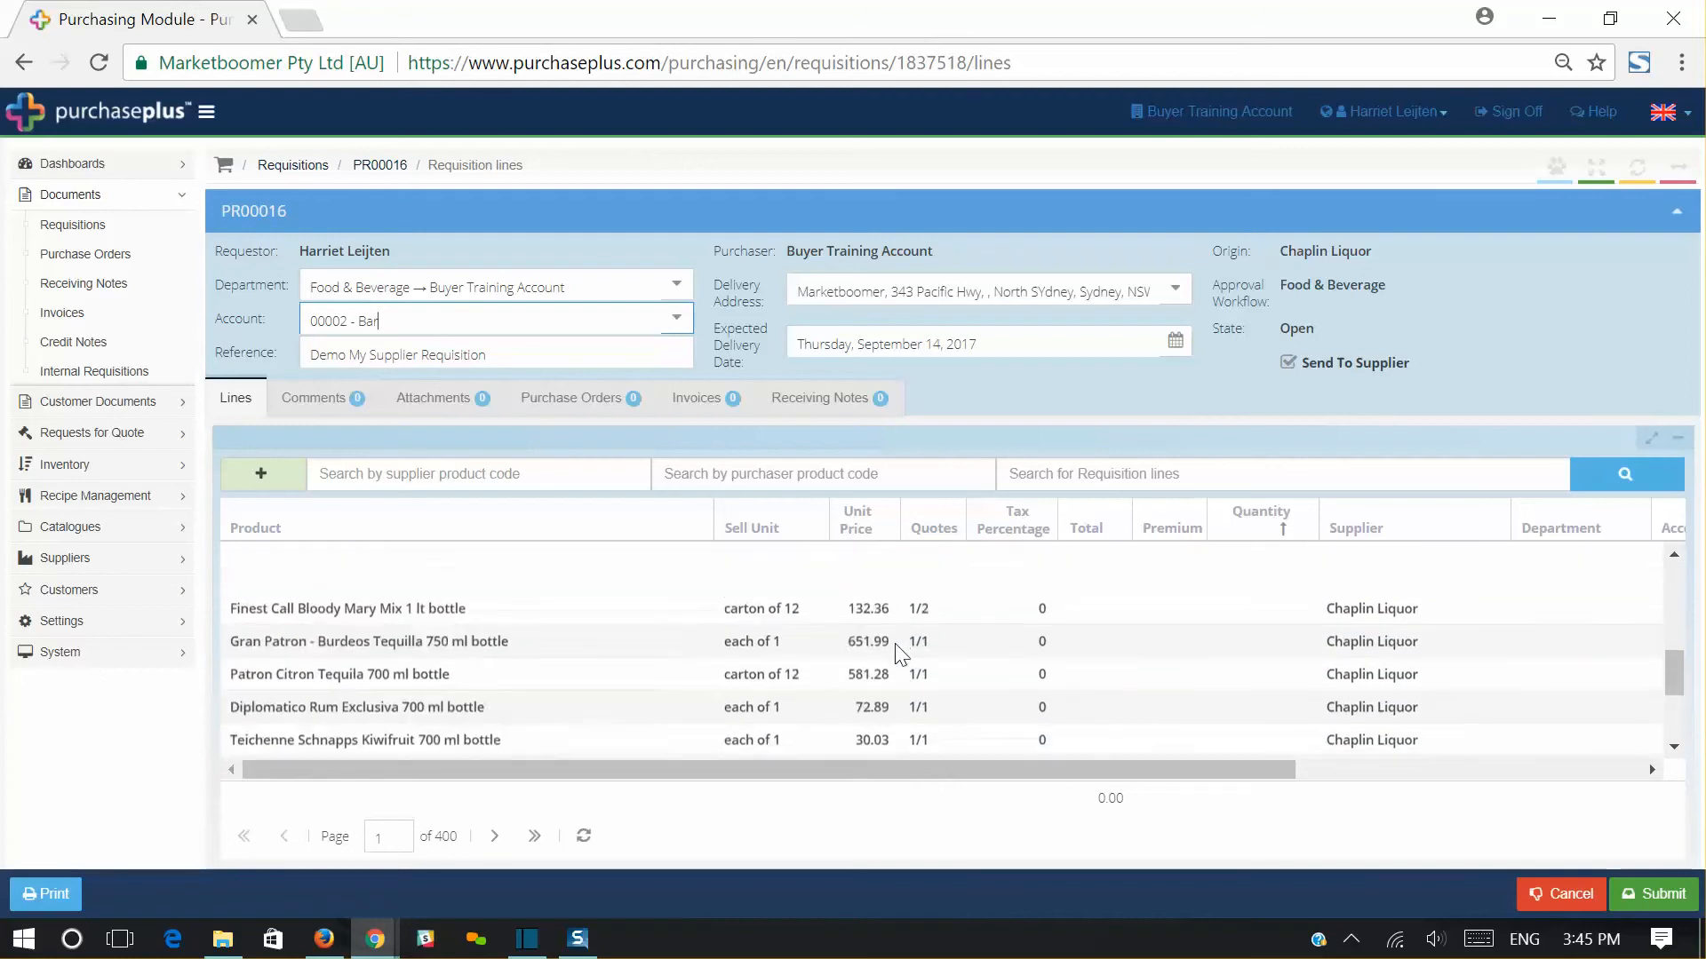
# Search the requisition lines for "cider" and set the quantity of Rekorderlig Apple Cider 500 ml bottle to 70.
pyautogui.click(1085, 476)
pyautogui.write('cider')
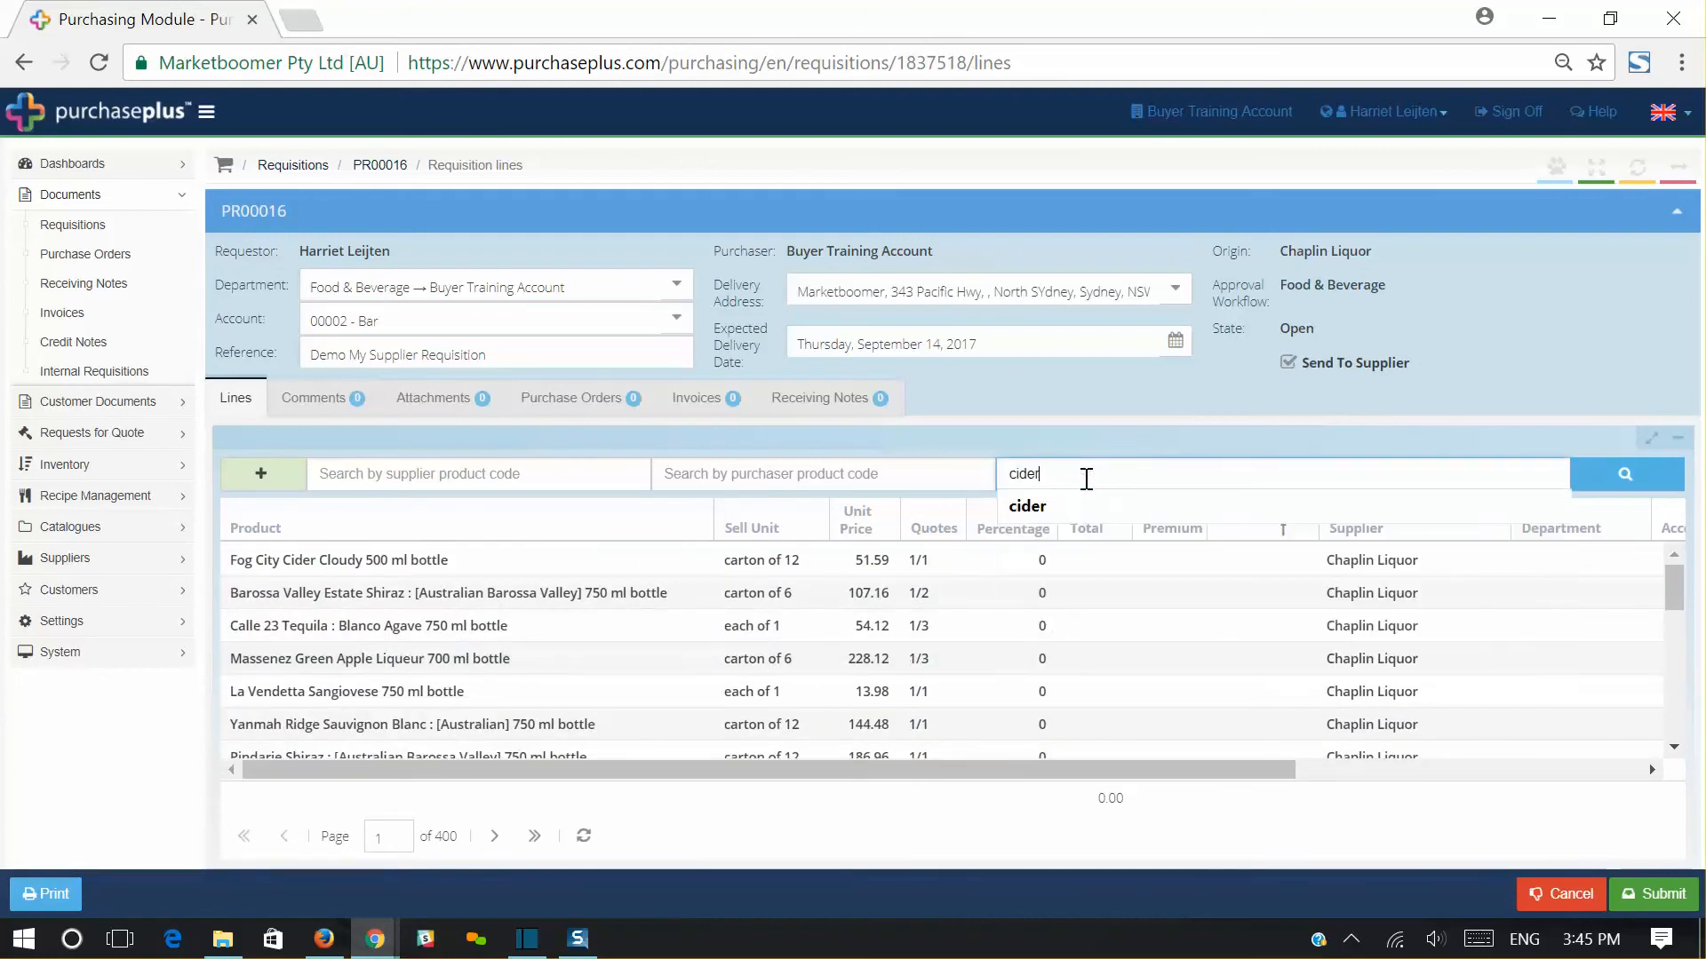
pyautogui.press('Return')
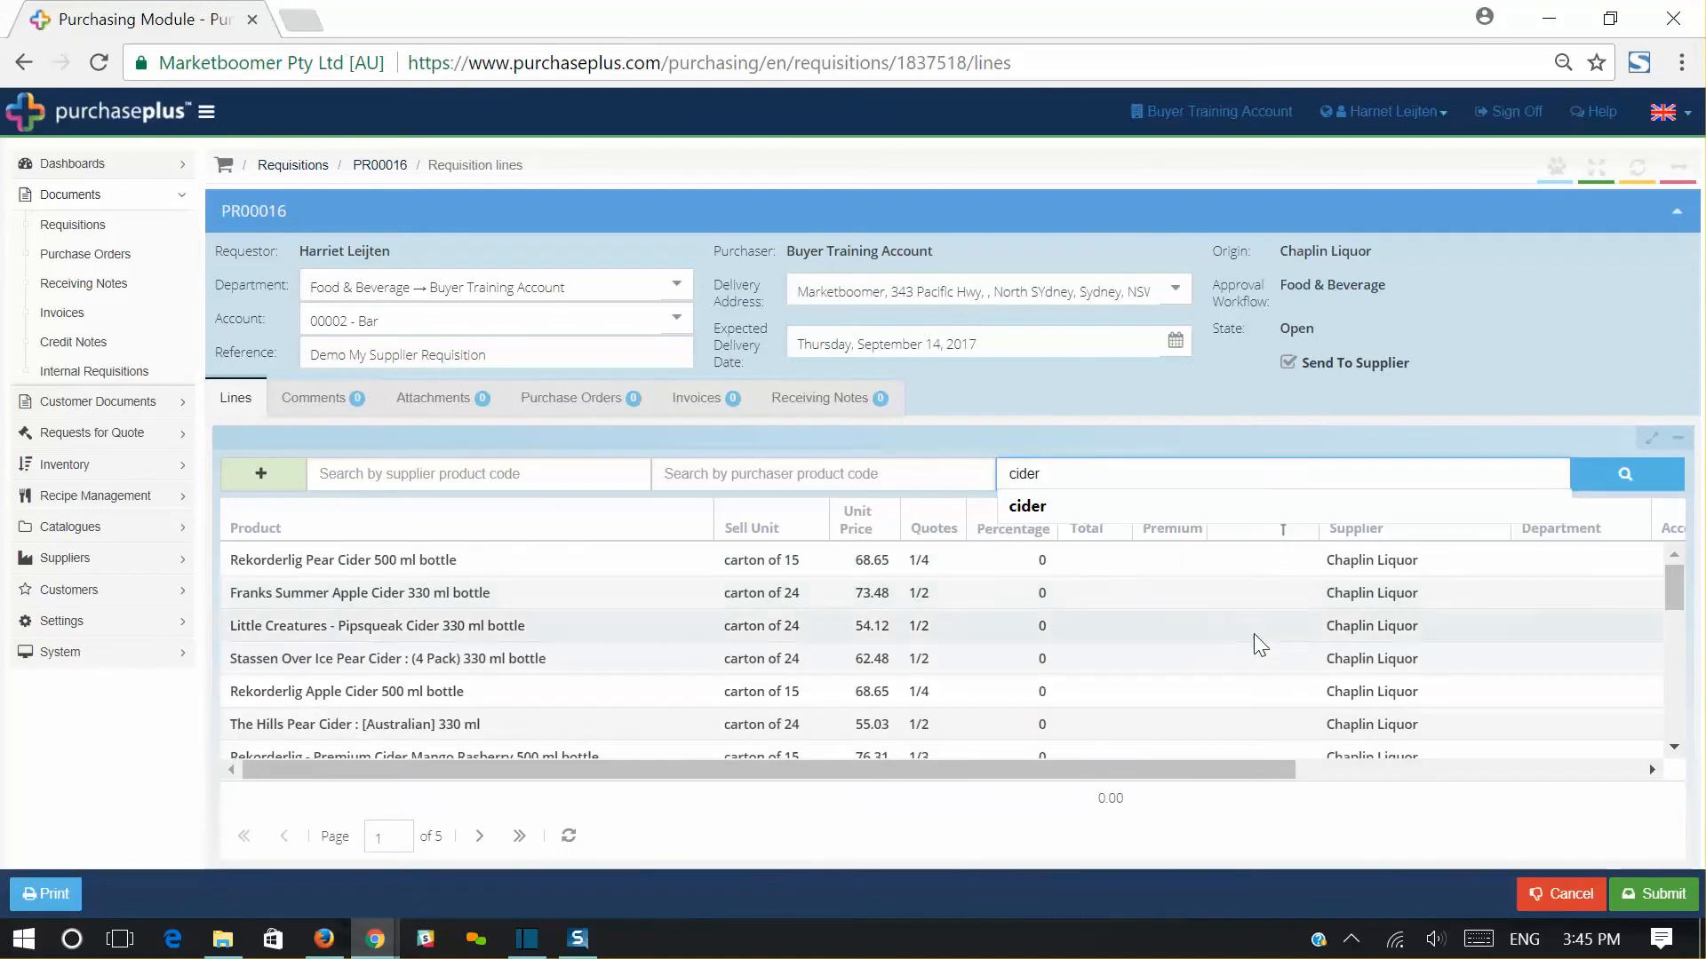
pyautogui.click(1265, 691)
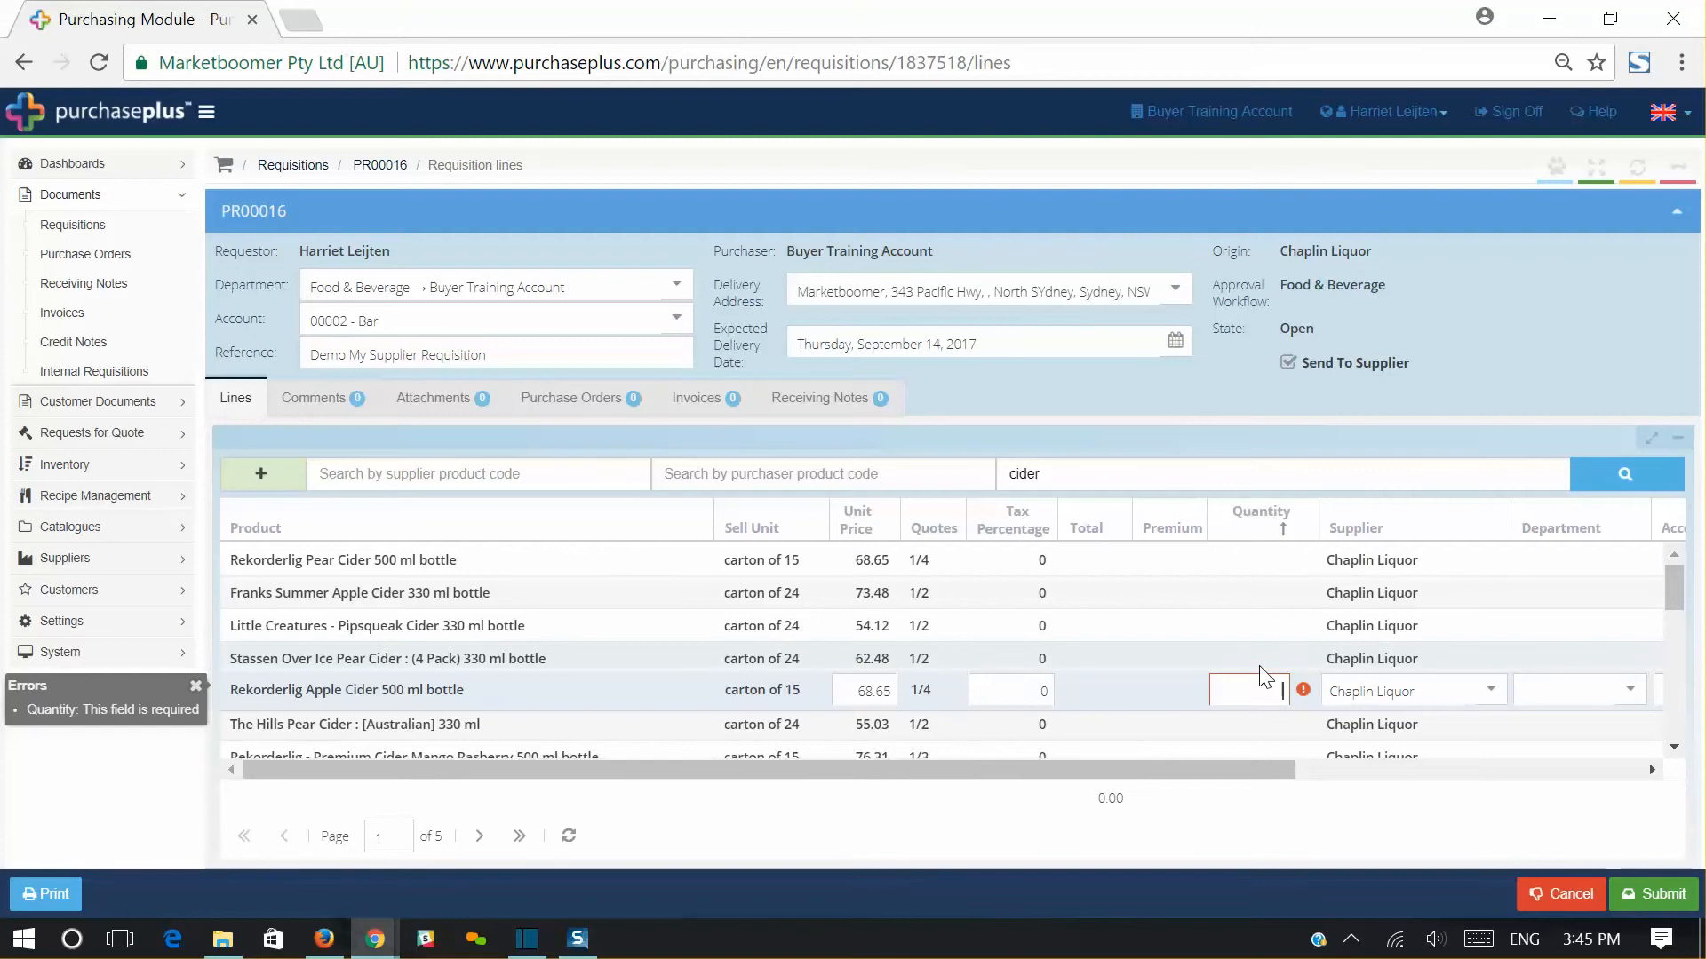
pyautogui.write('70')
pyautogui.press('Return')
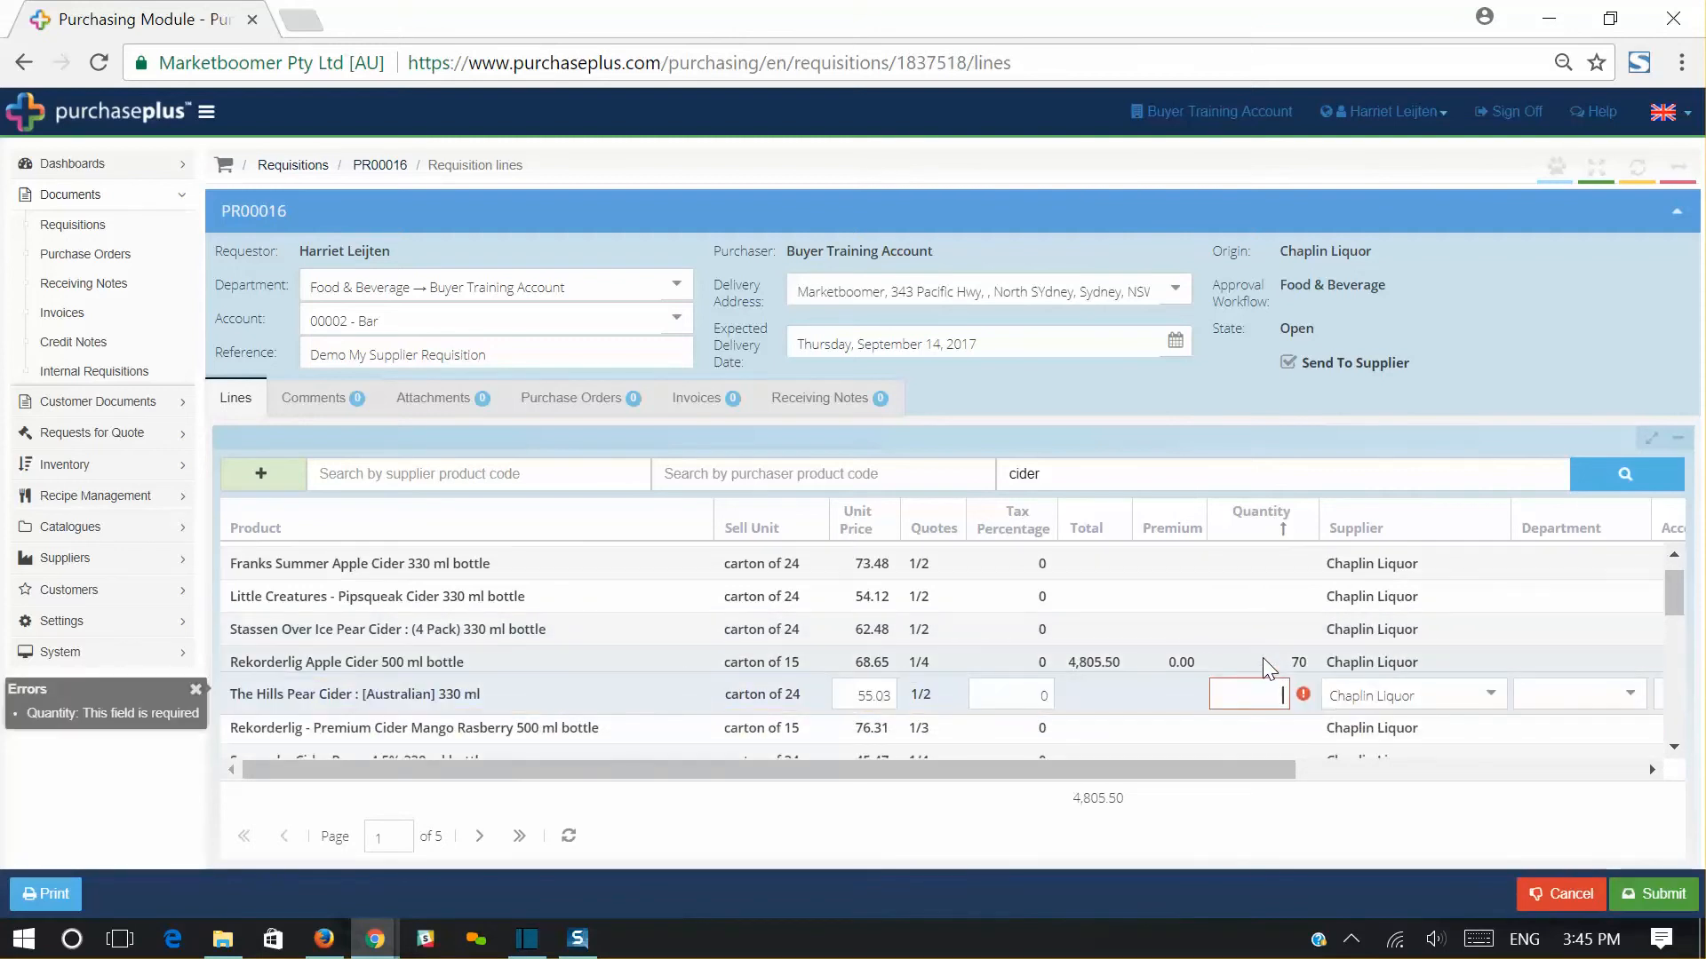
pyautogui.press('Escape')
# Clear the product search and set the quantity of De Kuyper Schnapps Butterscotch 700 ml bottle to 5.
pyautogui.click(1125, 472)
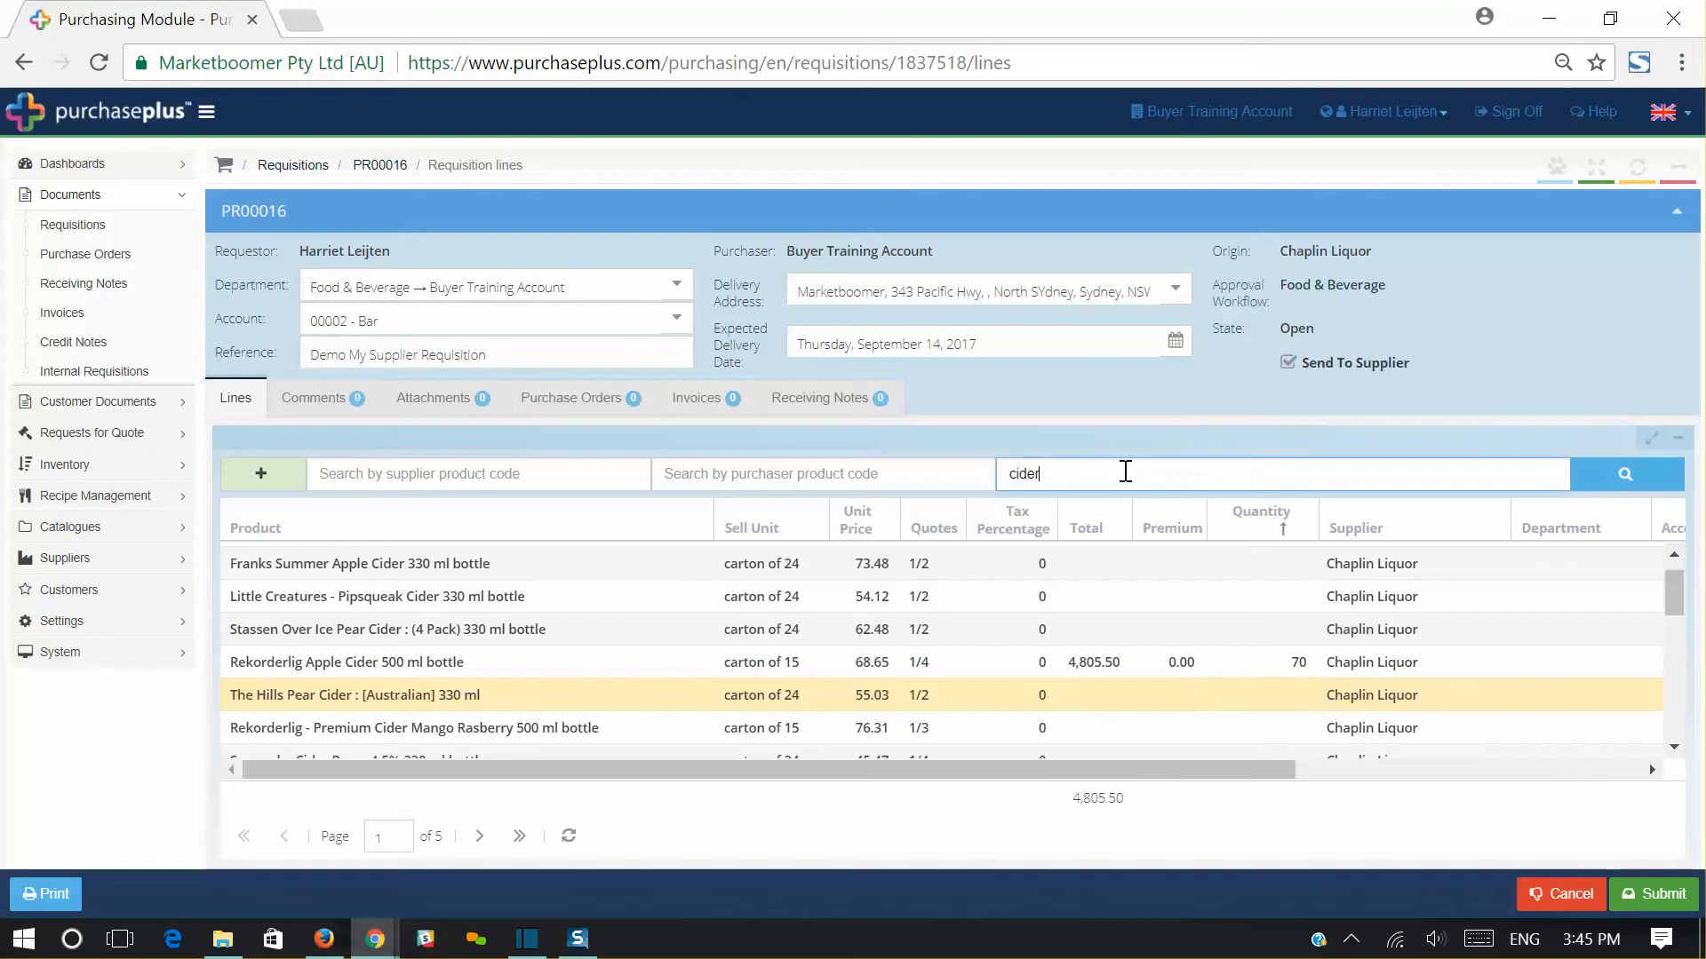
pyautogui.moveTo(1125, 472); pyautogui.dragTo(1006, 477)
pyautogui.press('BackSpace')
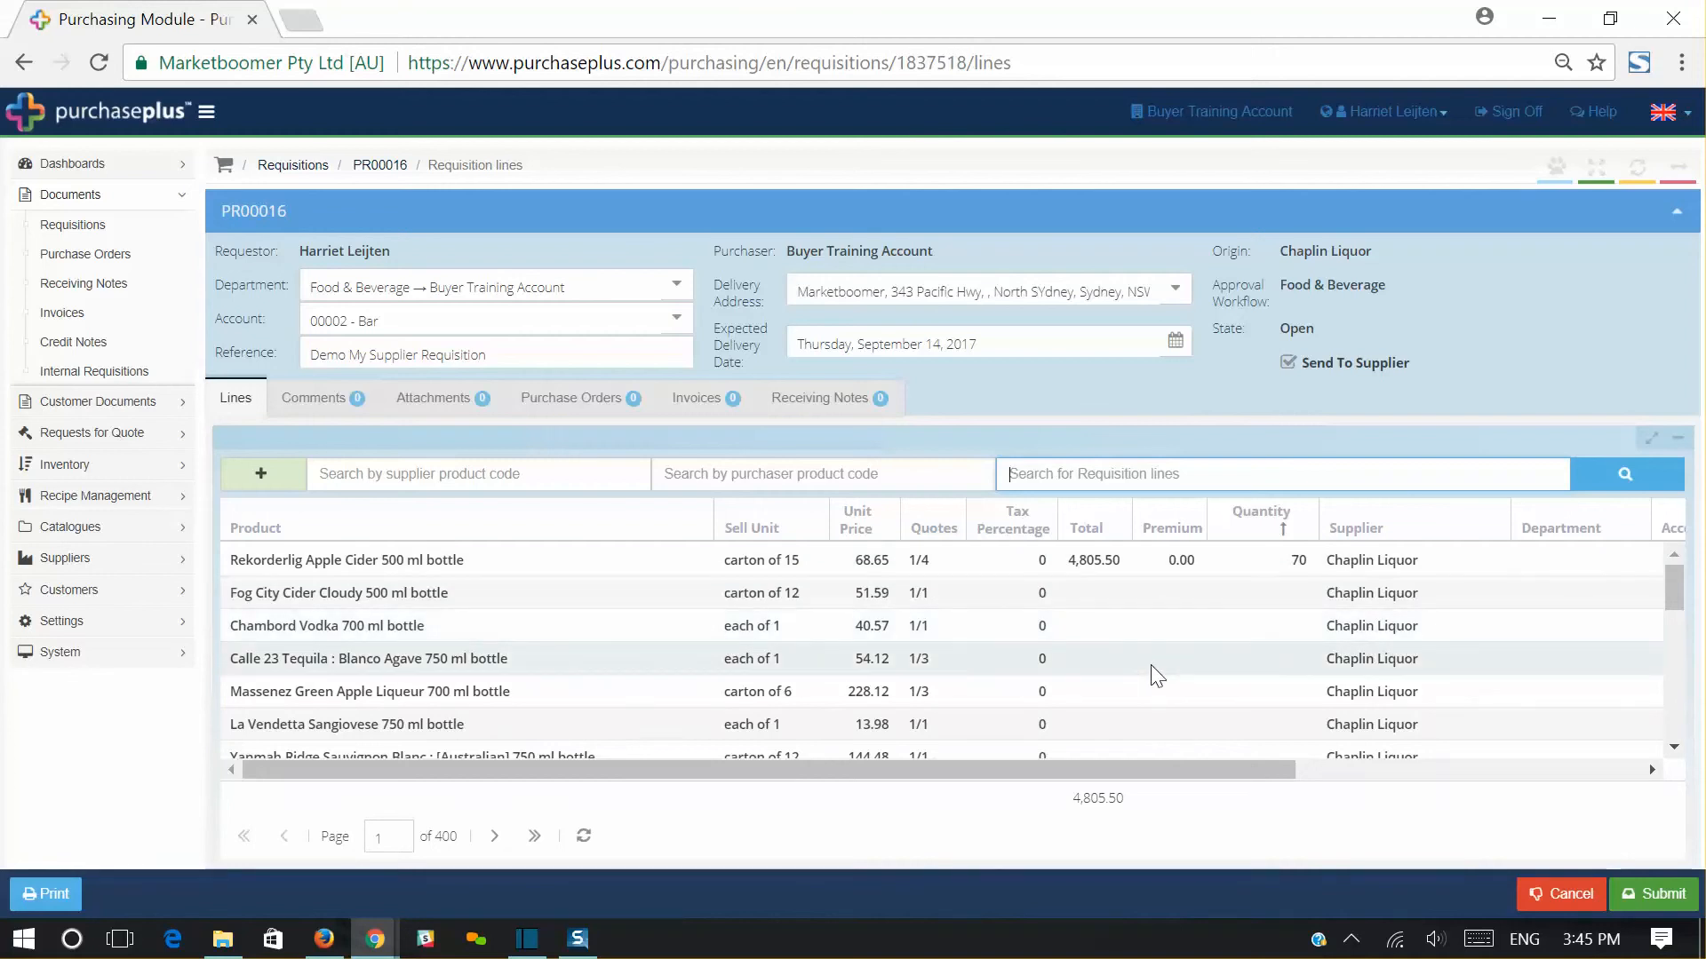
pyautogui.scroll(-2, 1155, 675)
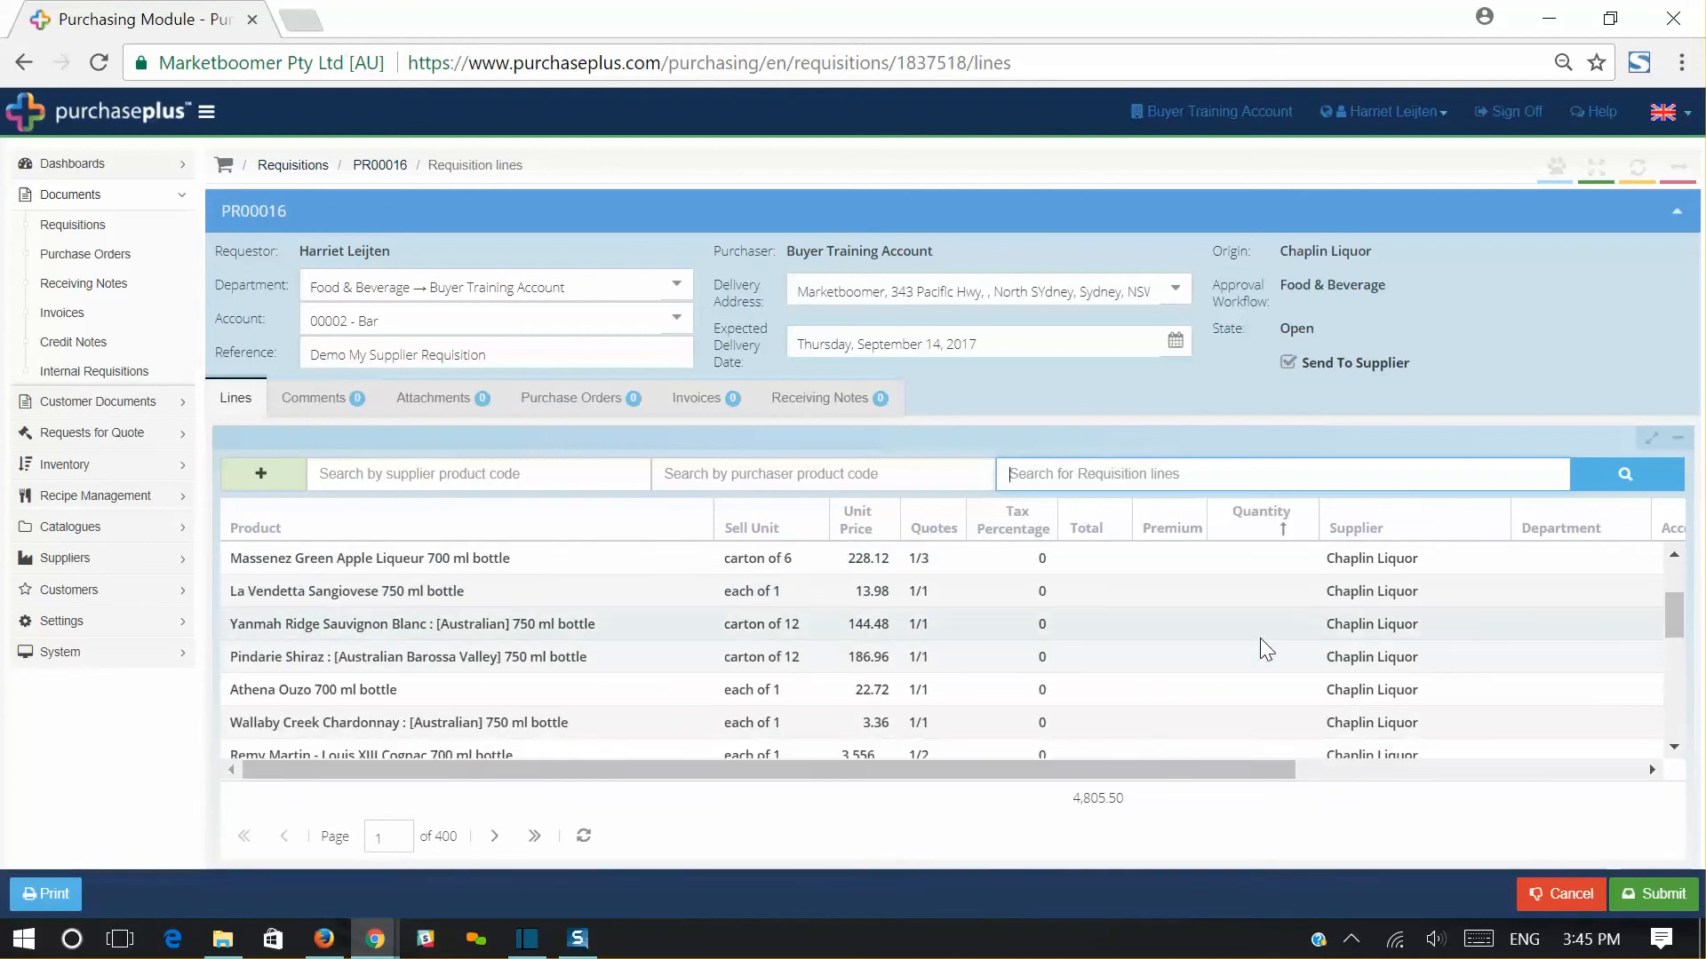
pyautogui.scroll(-2, 1265, 621)
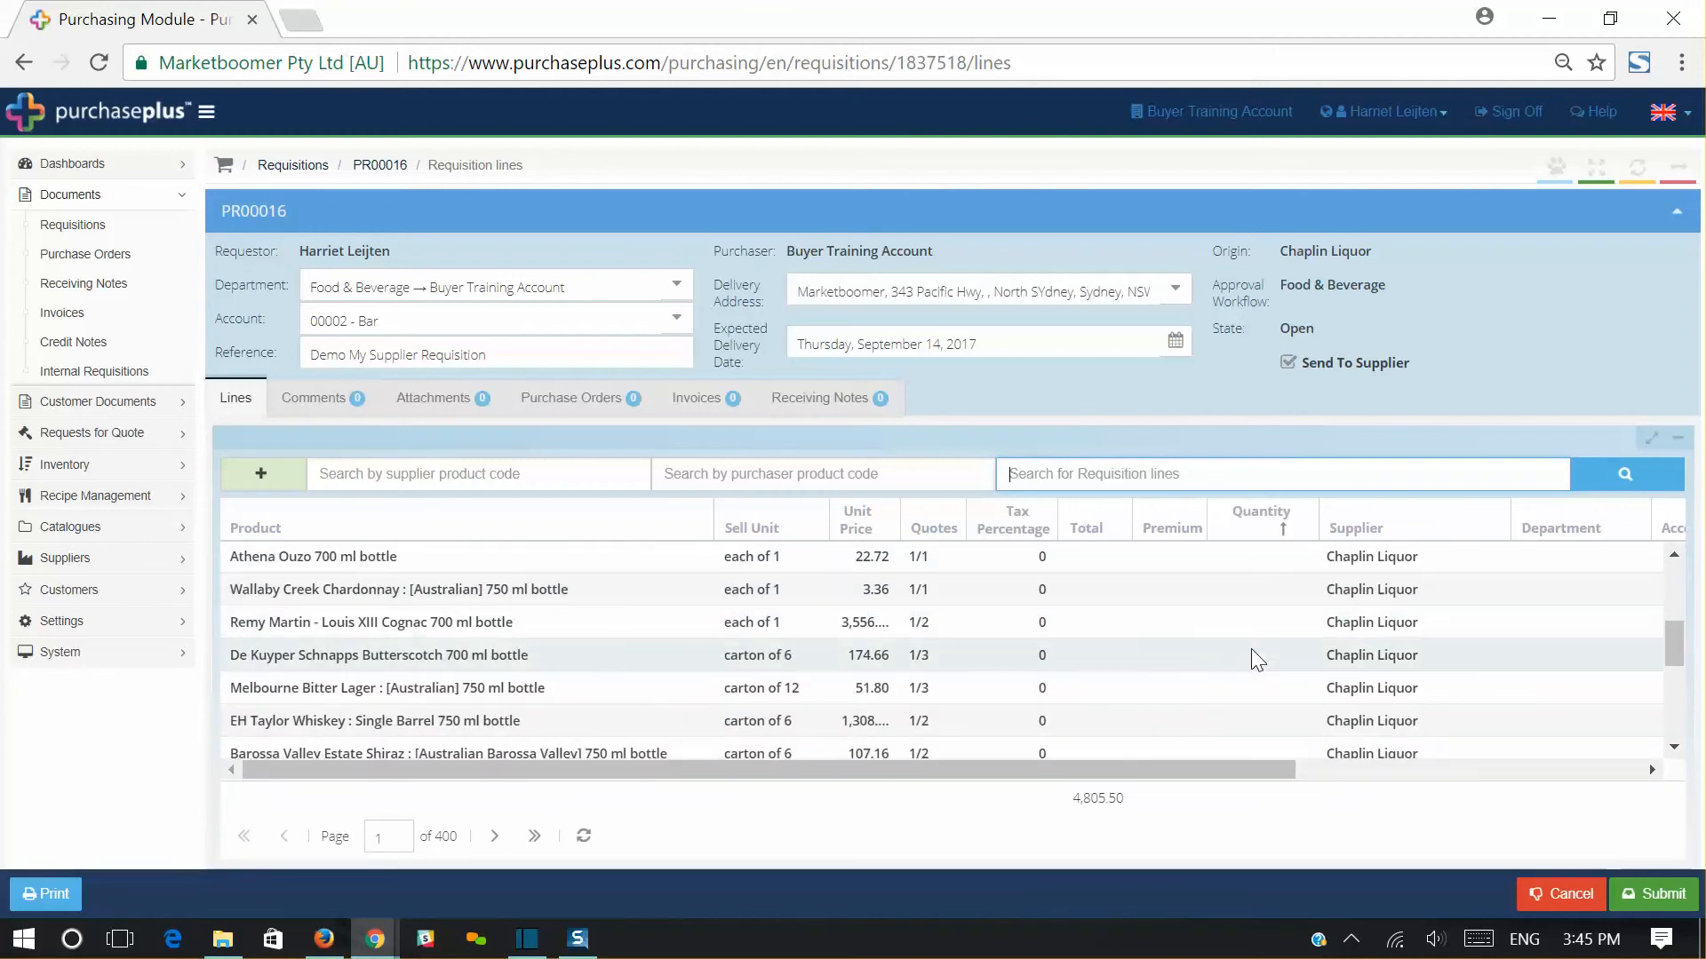
pyautogui.click(1253, 653)
pyautogui.write('5')
pyautogui.press('Return')
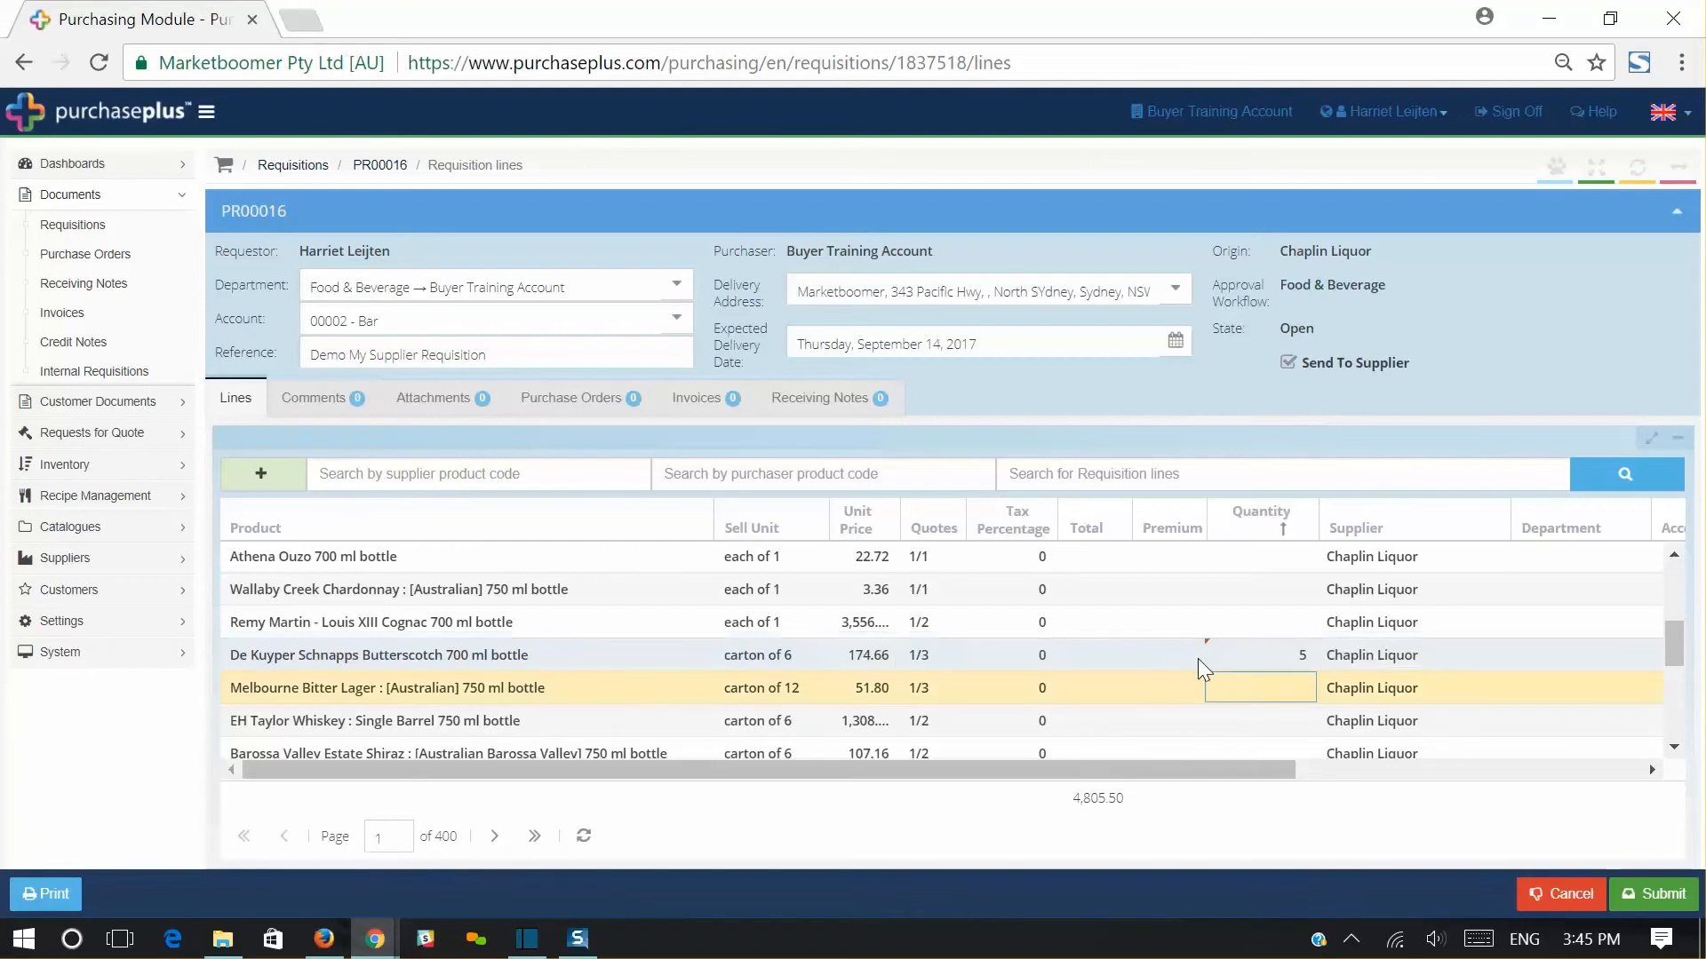
# Go to page 2 of the product lines and set the Oyster Bay Chardonnay 750 ml bottle quantity to 5.
pyautogui.click(495, 836)
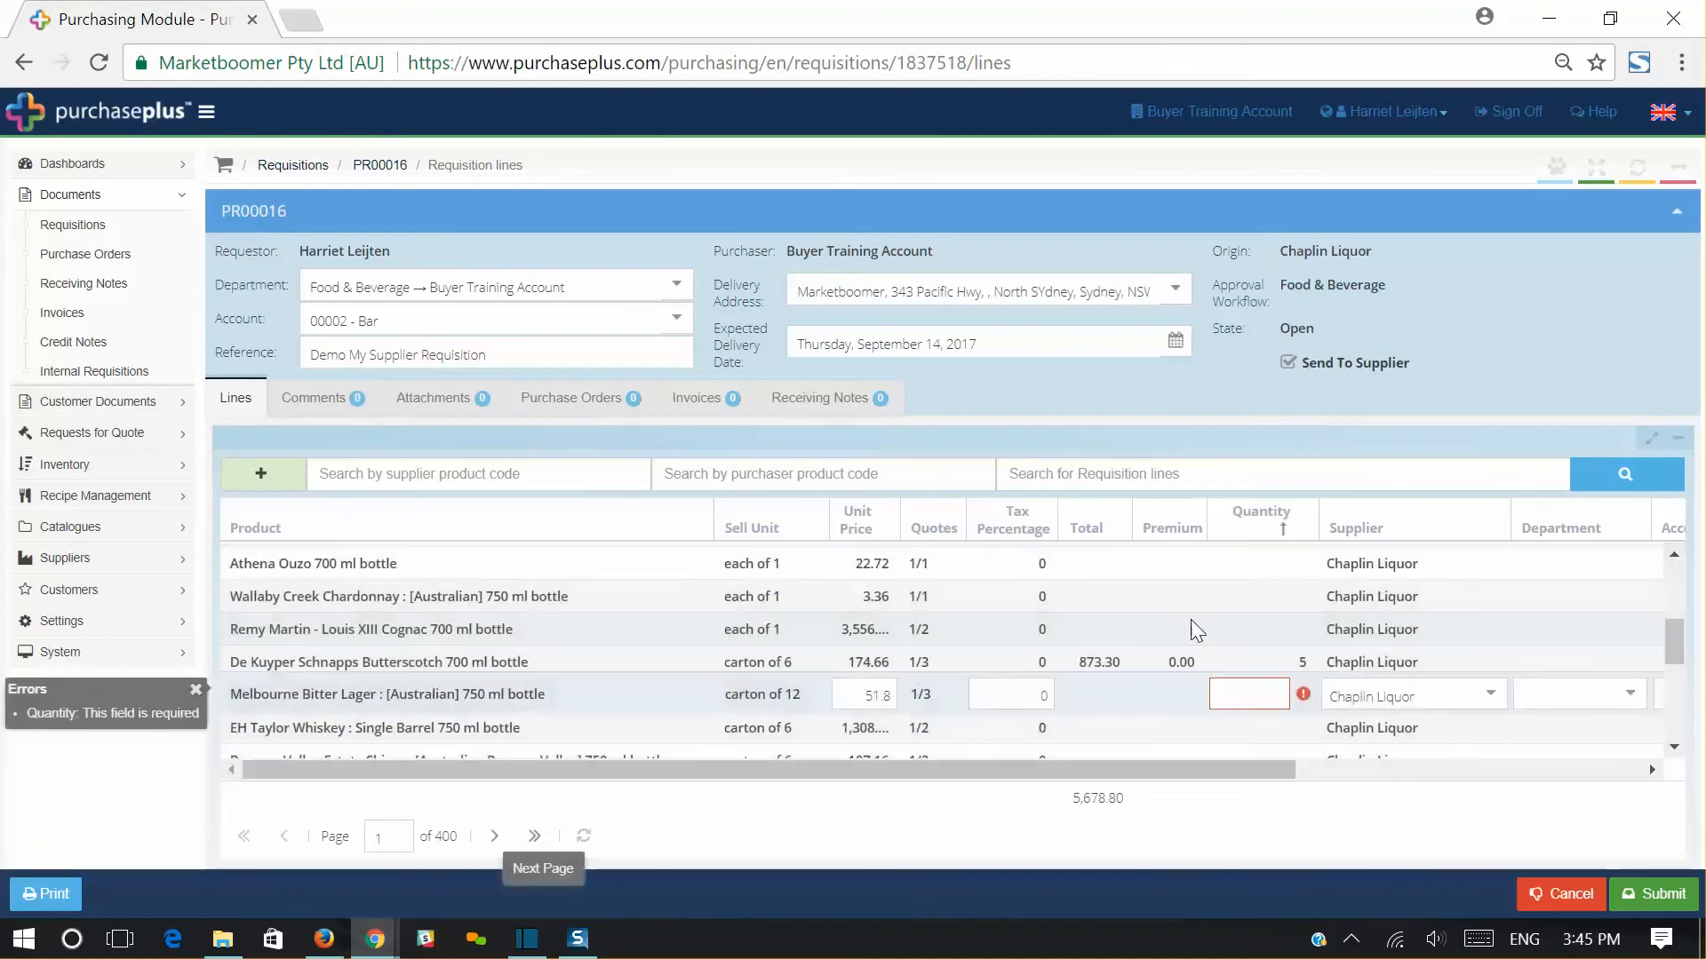
pyautogui.click(1249, 626)
pyautogui.write('5')
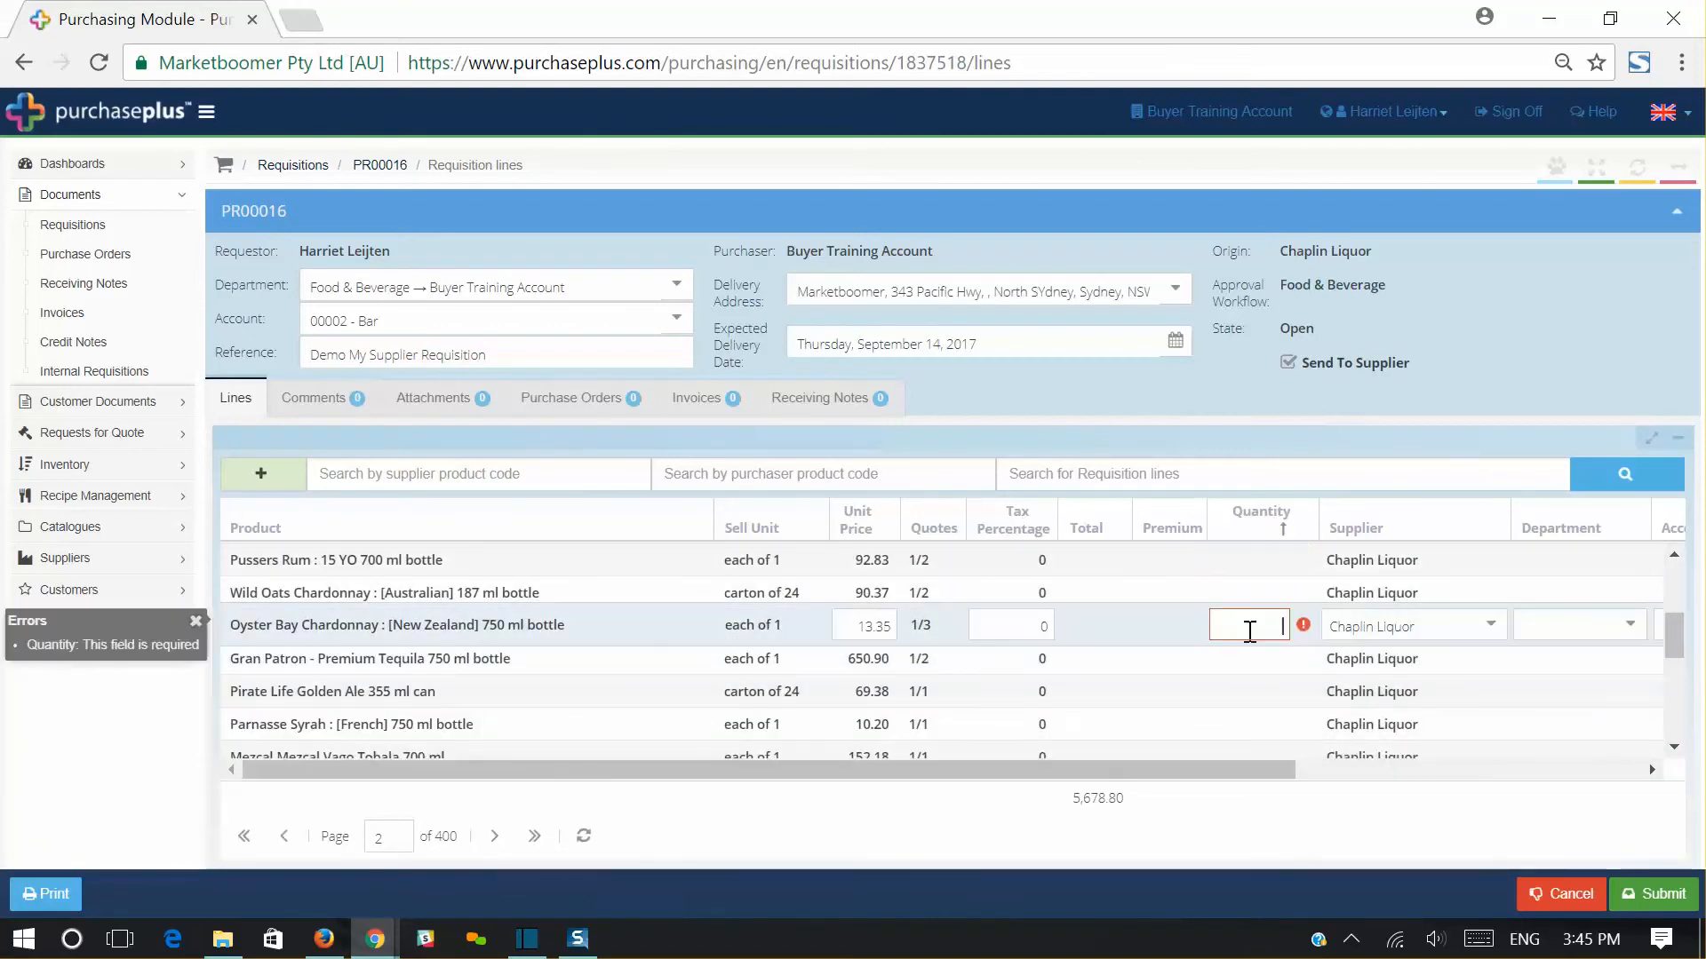
pyautogui.press('Return')
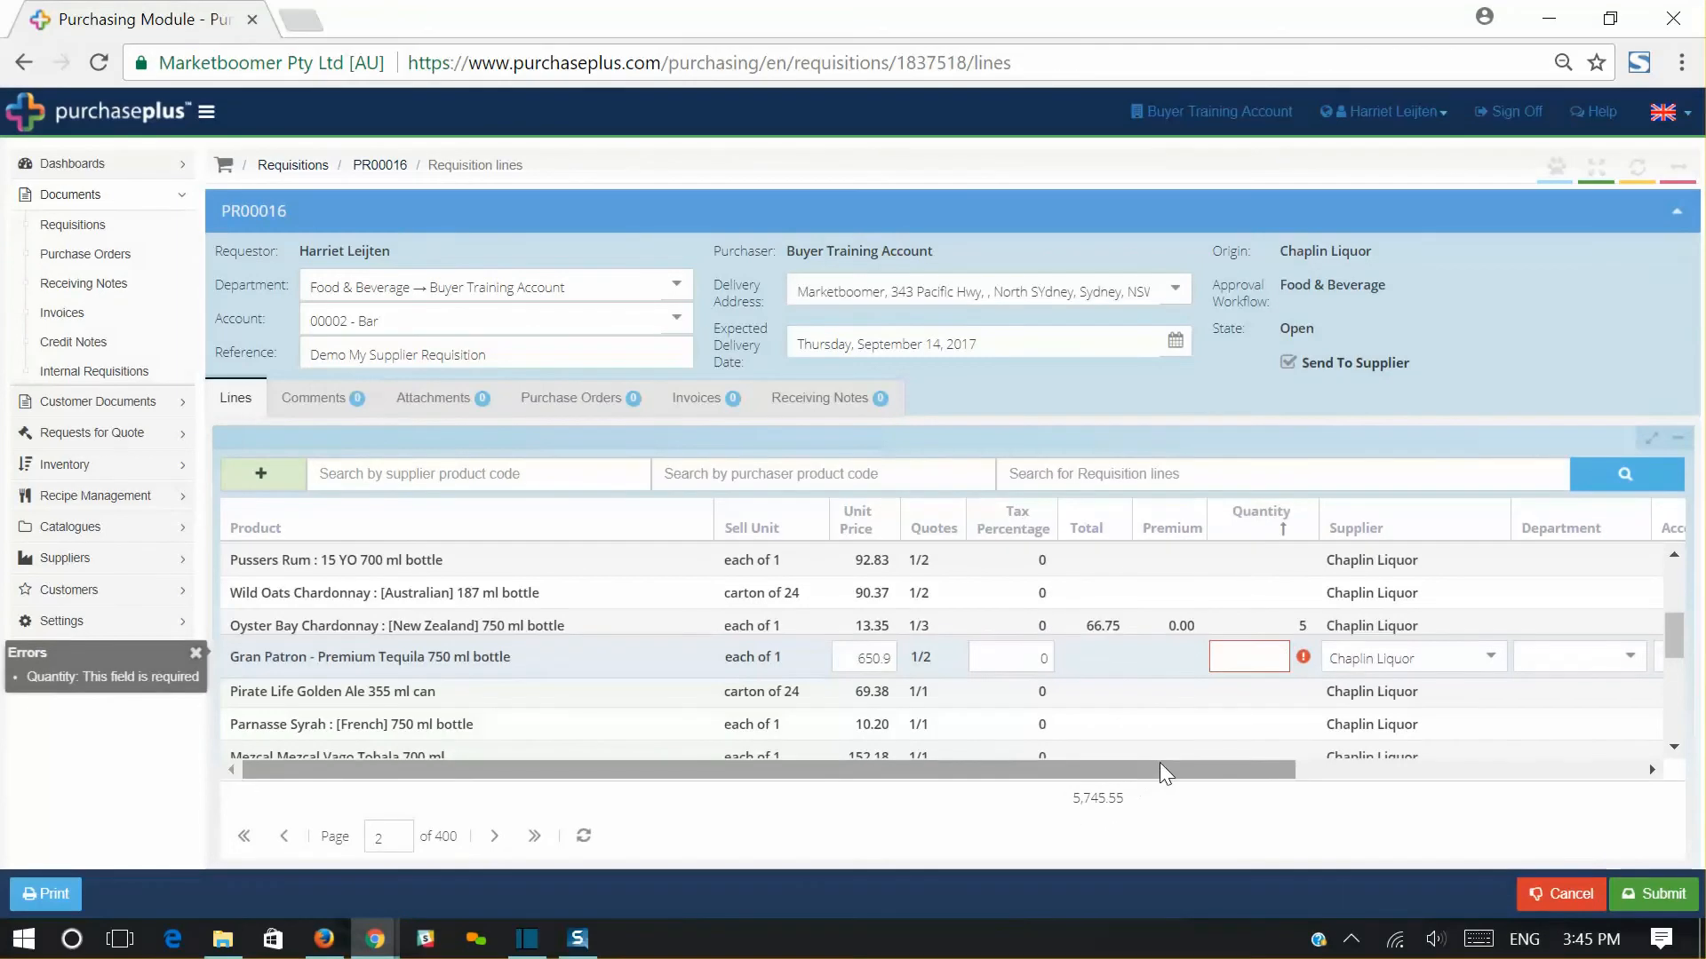
pyautogui.press('Escape')
# Assign the Oyster Bay Chardonnay line to the Food & Beverage department and the 00001 - Food account.
pyautogui.moveTo(1267, 770); pyautogui.dragTo(1628, 736)
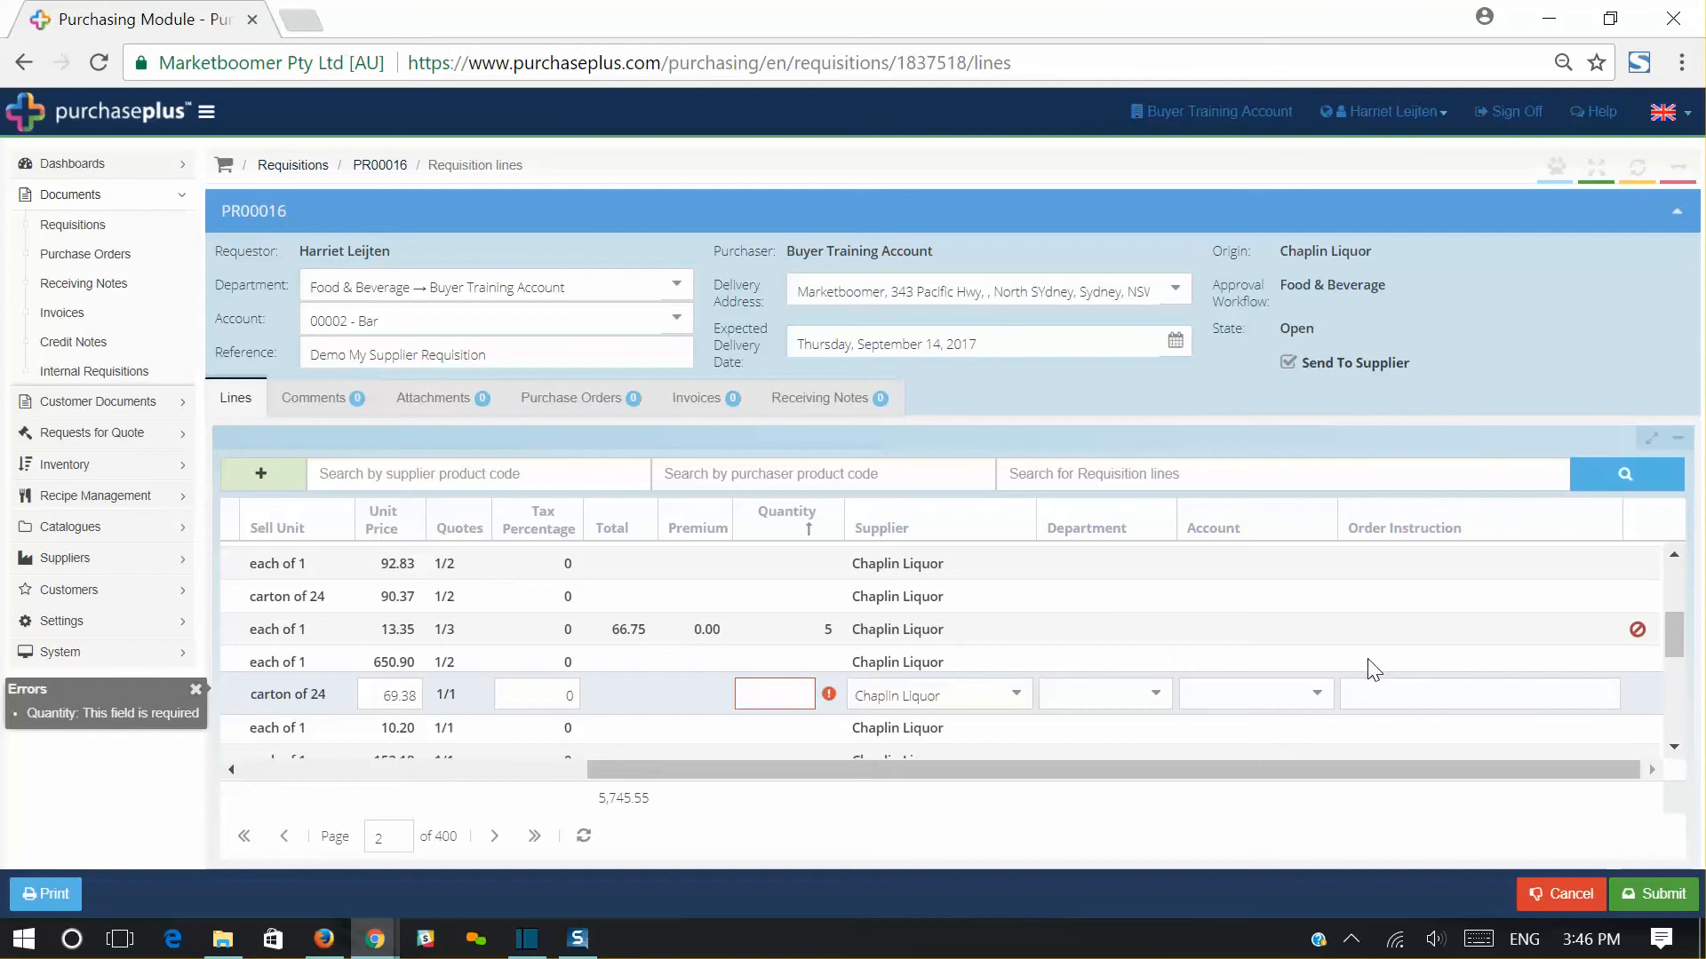
pyautogui.click(1101, 627)
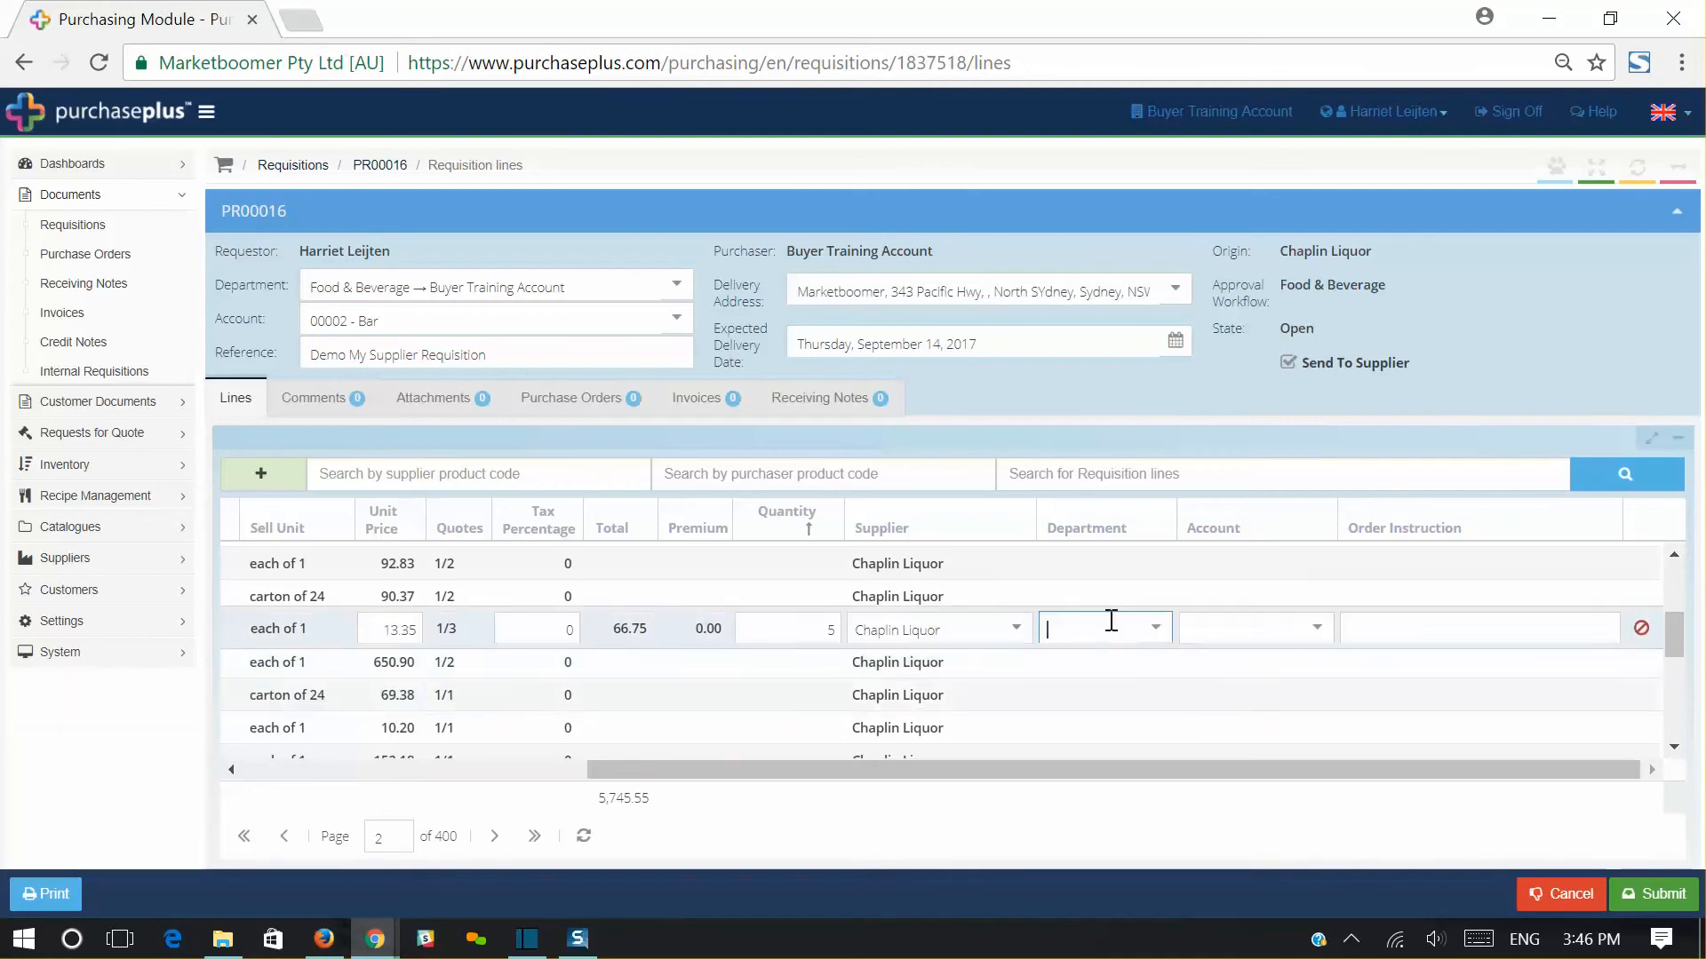
pyautogui.click(1157, 631)
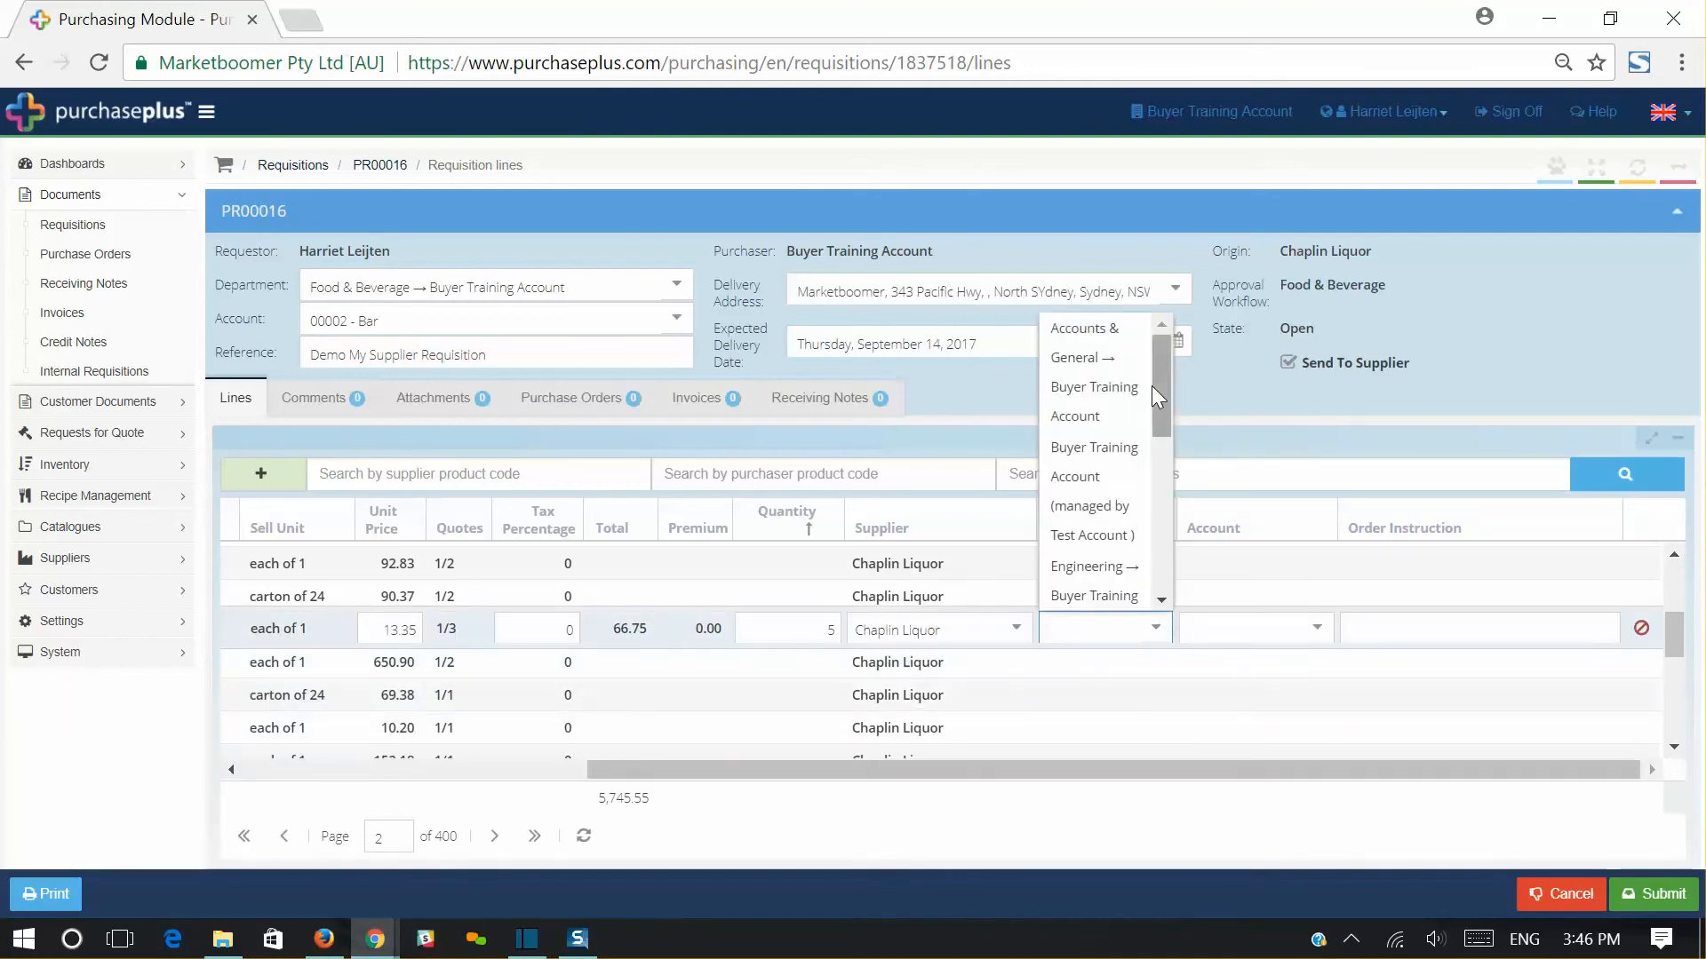
pyautogui.scroll(-5, 1124, 480)
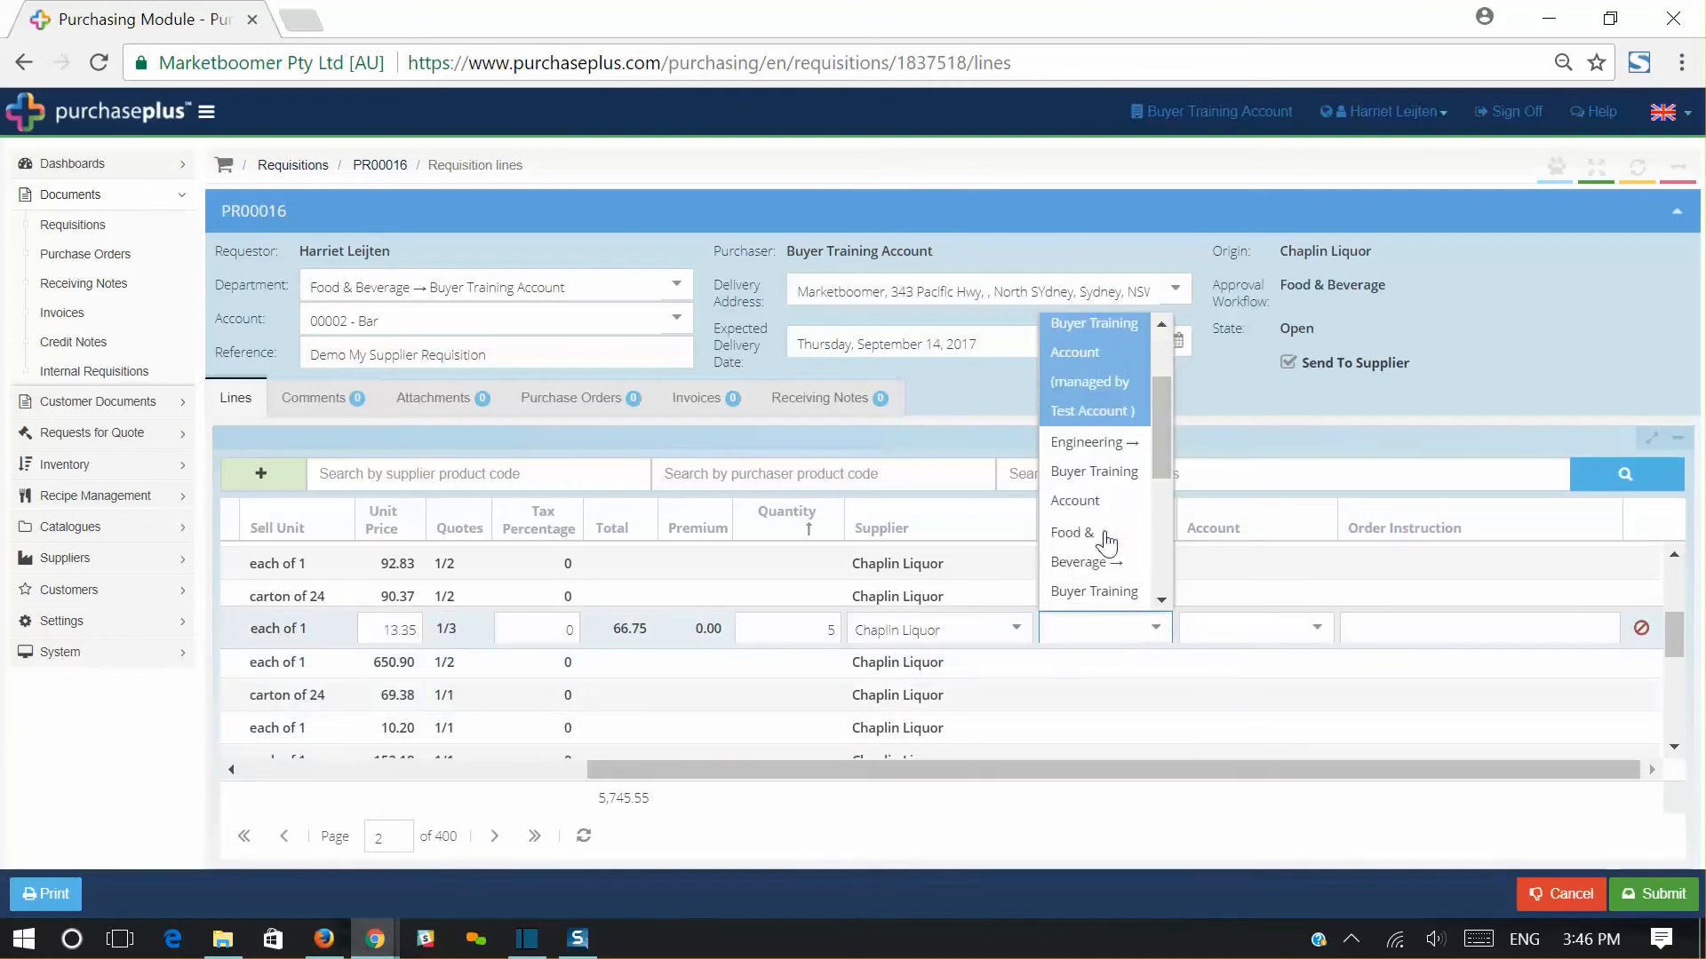
pyautogui.click(1102, 542)
pyautogui.click(1313, 631)
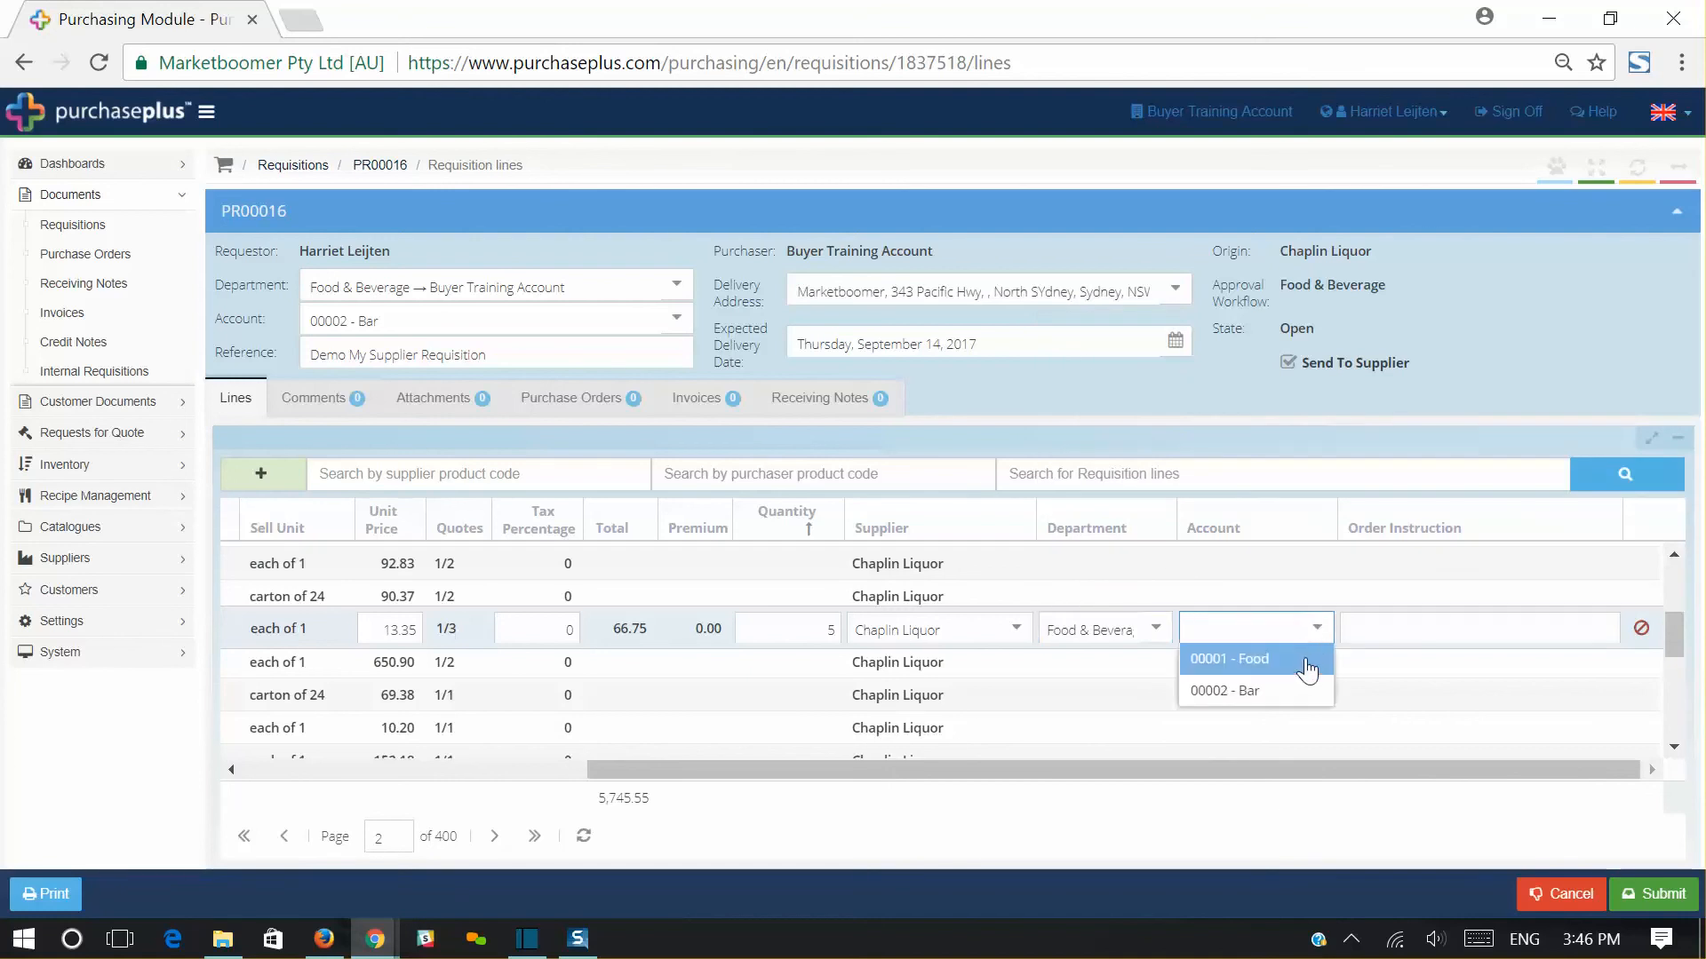
pyautogui.click(1306, 659)
# Add the order instruction "loose pack please" to the Oyster Bay Chardonnay line.
pyautogui.click(1387, 624)
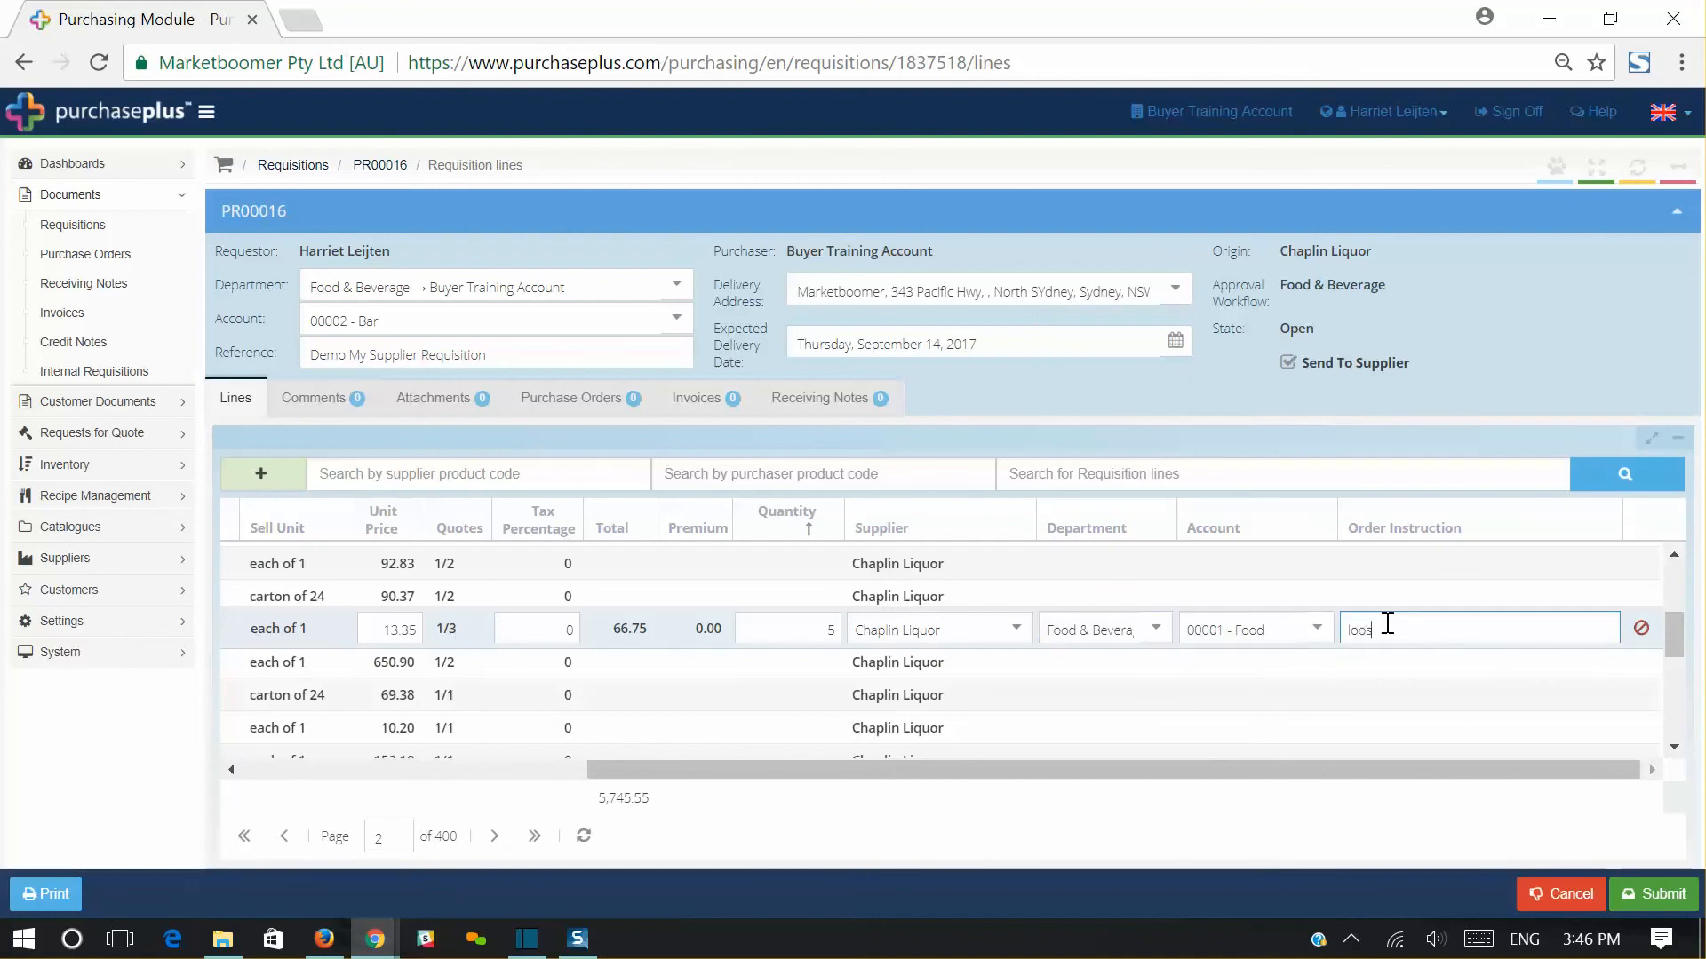
pyautogui.write('loose pack please')
pyautogui.press('Return')
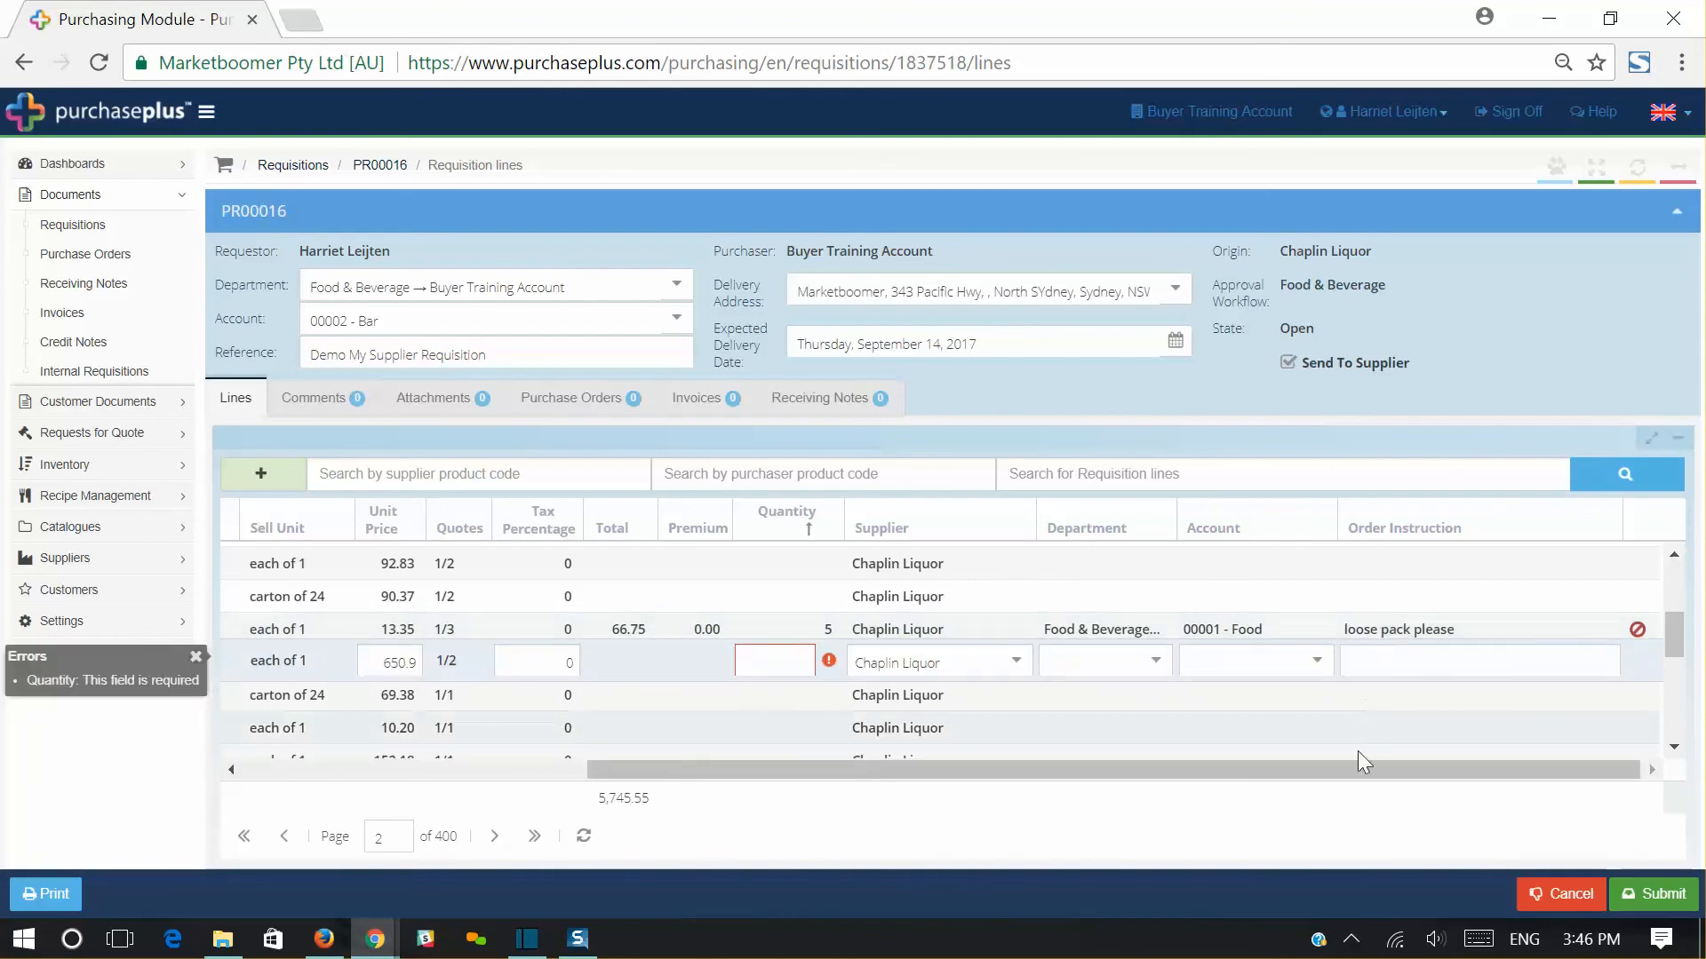
# Submit the requisition for approval, dismiss the approvers list, and approve the requisition.
pyautogui.moveTo(1359, 769); pyautogui.dragTo(974, 818)
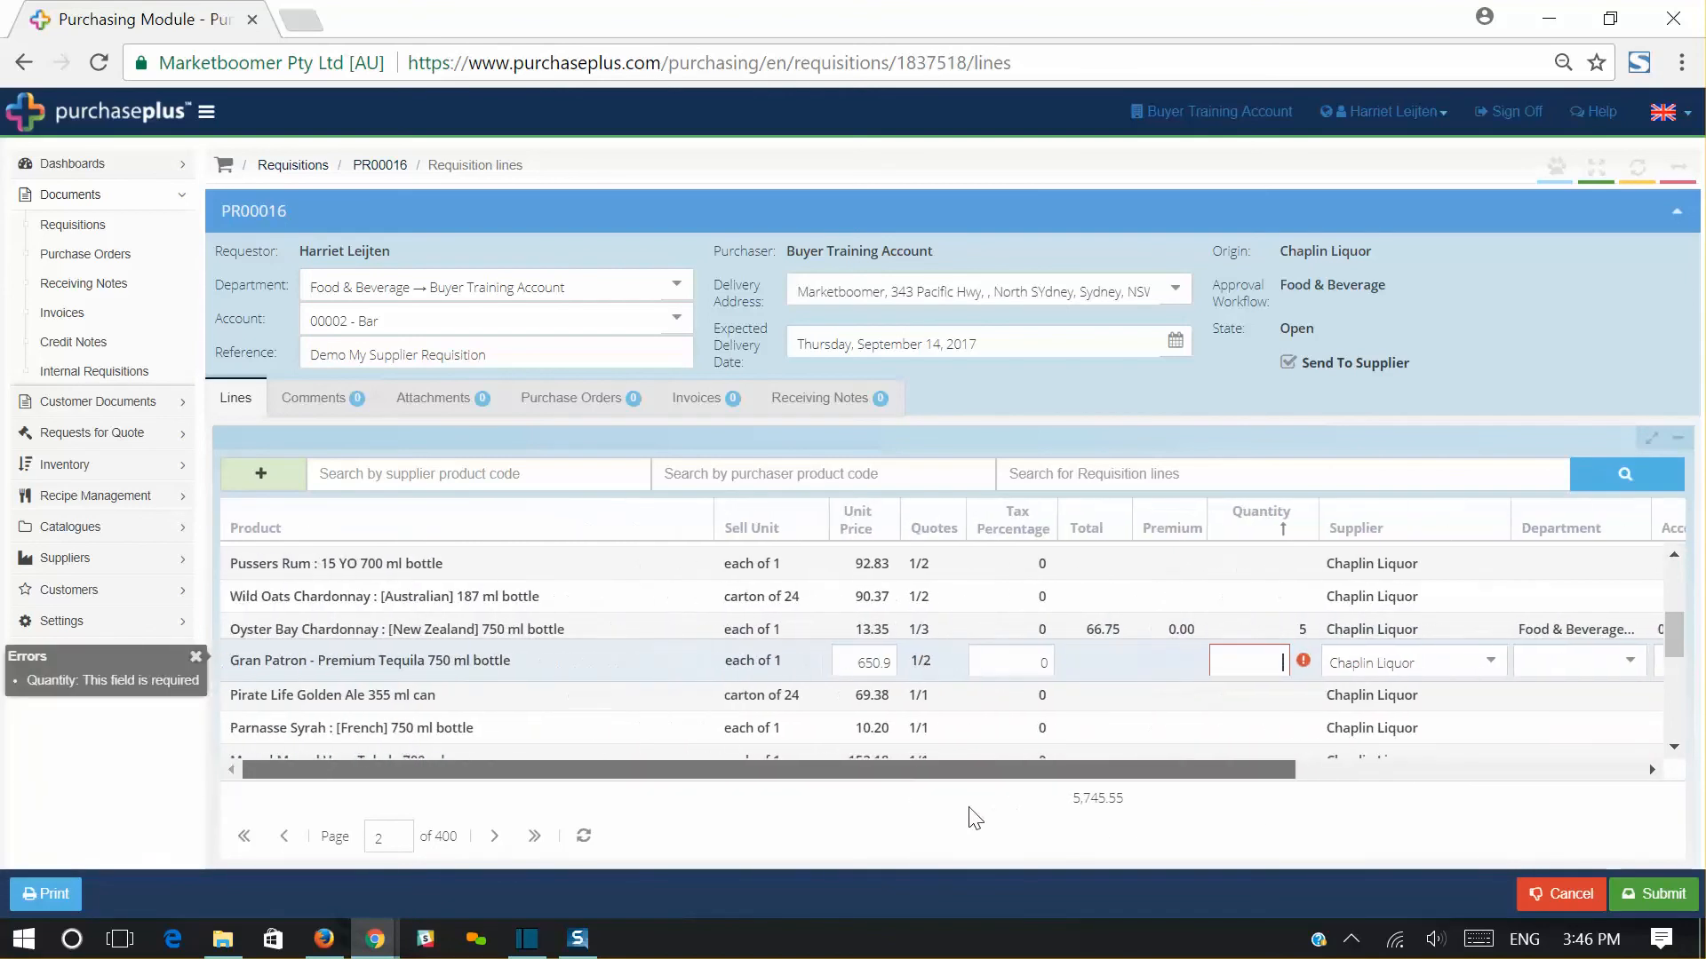
pyautogui.click(1661, 895)
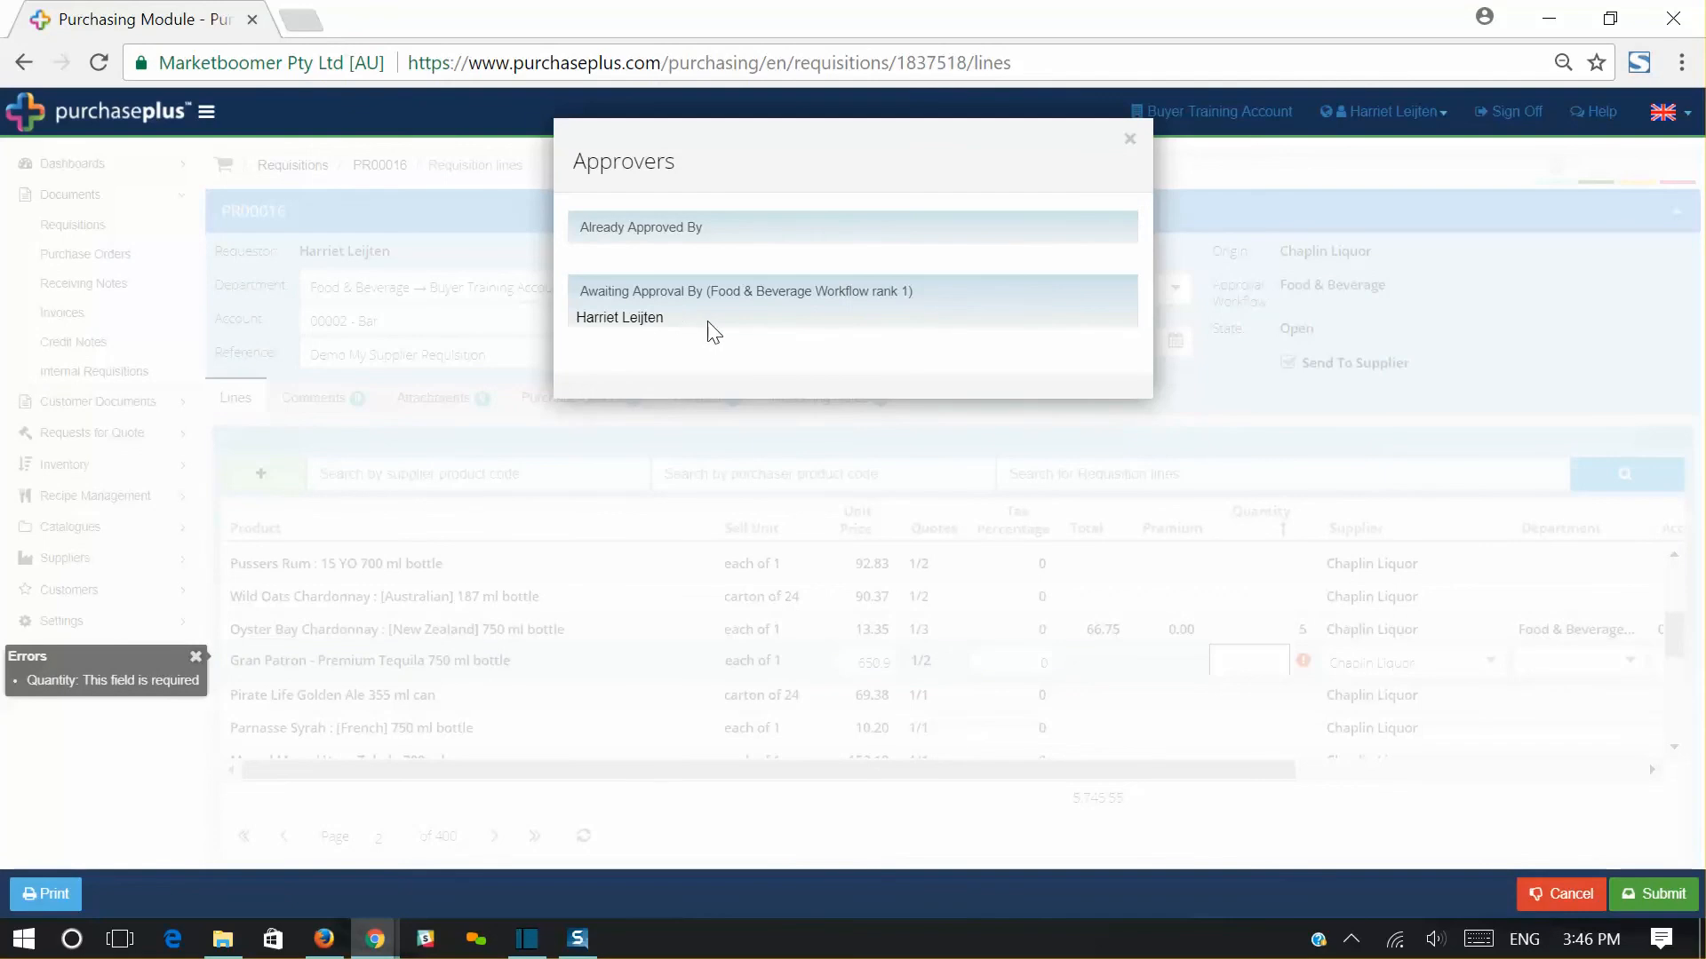
pyautogui.click(1129, 139)
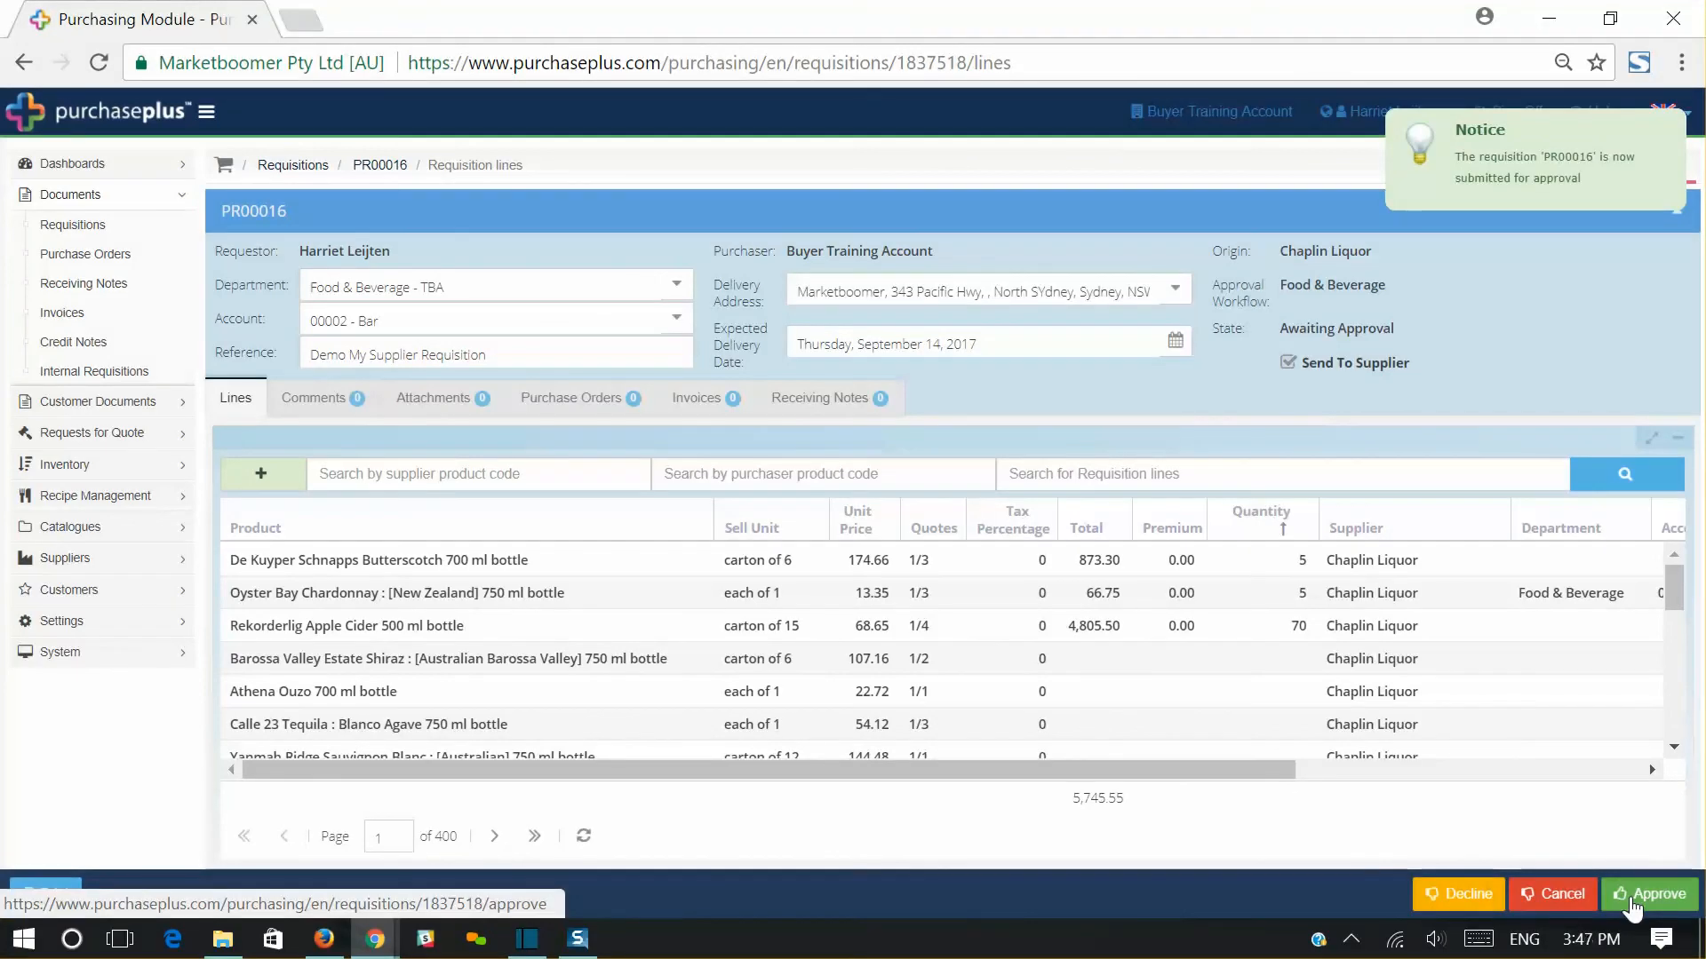
pyautogui.click(1633, 904)
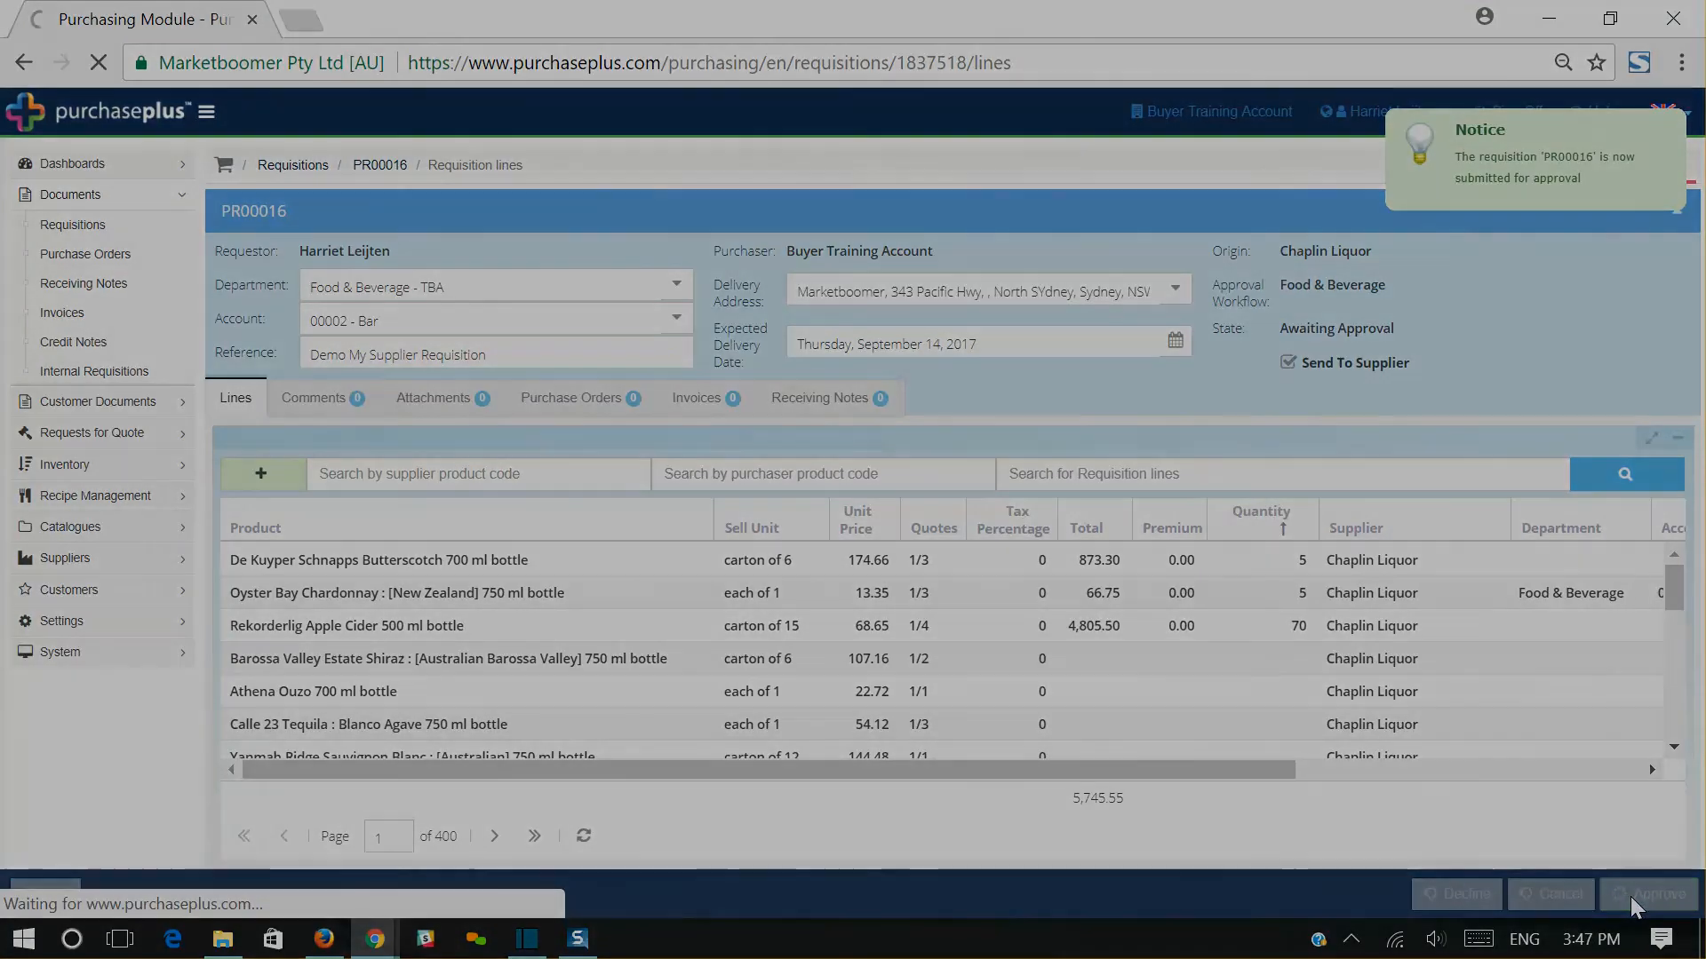